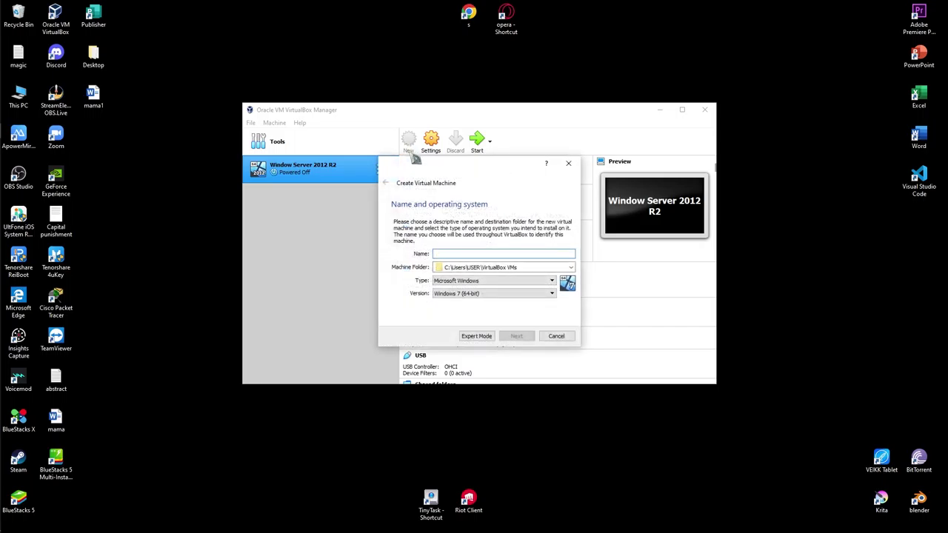
# - Name the new machine 'Windows 10' (Windows 10 64-bit) and open the machine folder choices
pyautogui.write('Windows')
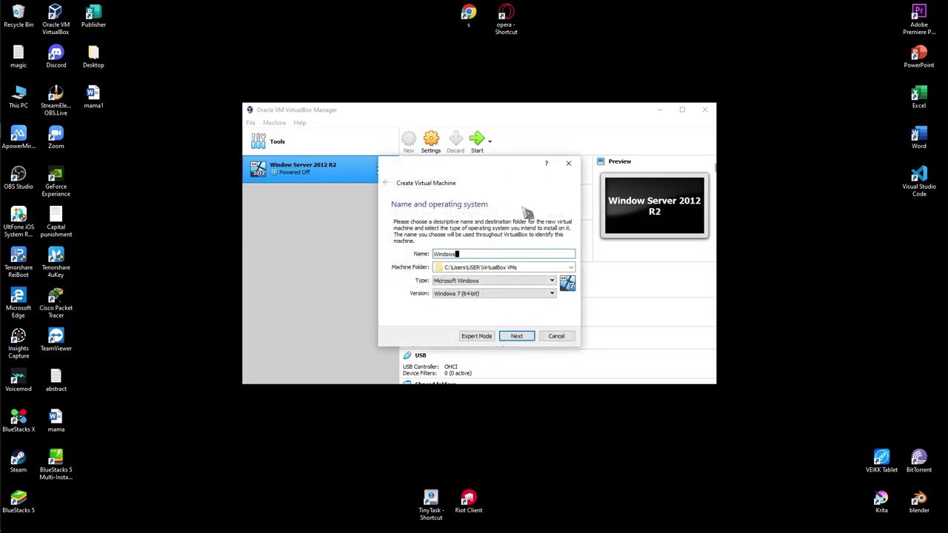
pyautogui.write(' 10')
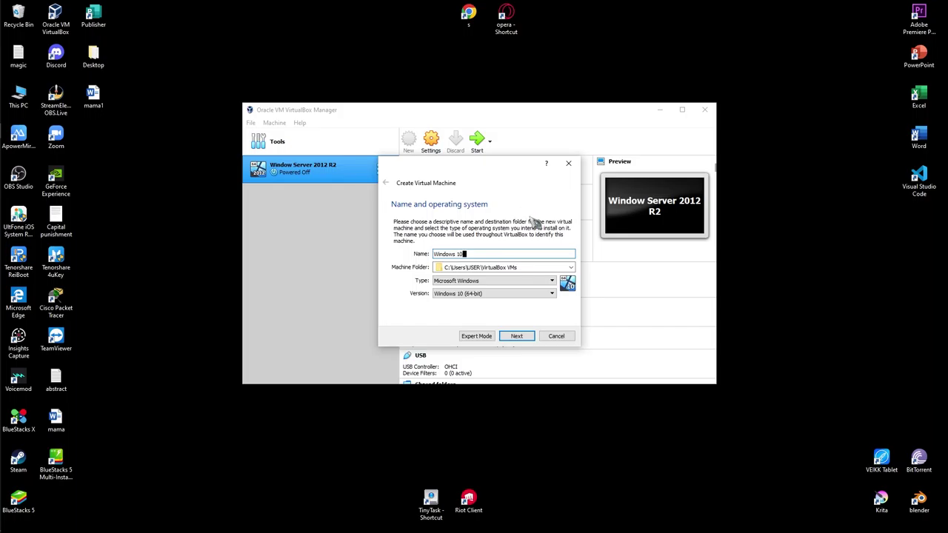
pyautogui.click(517, 337)
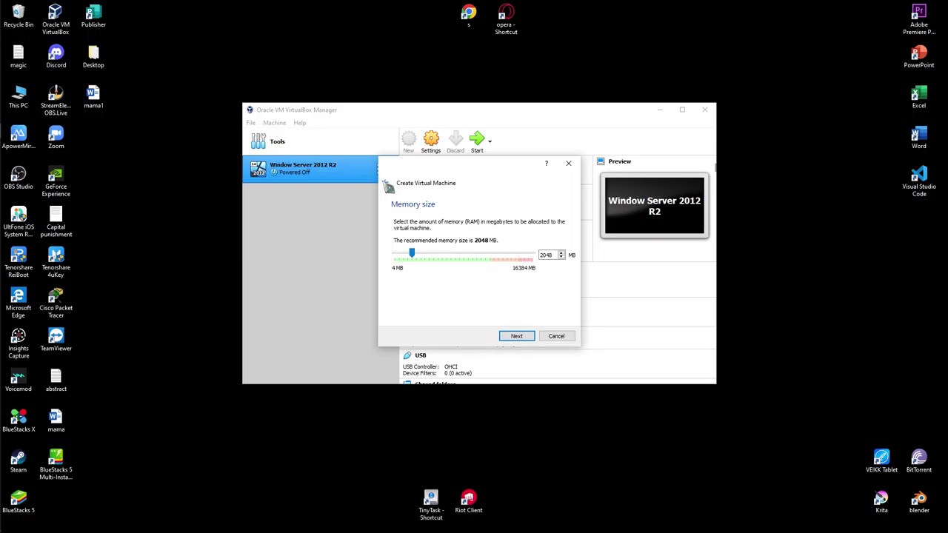
pyautogui.click(385, 183)
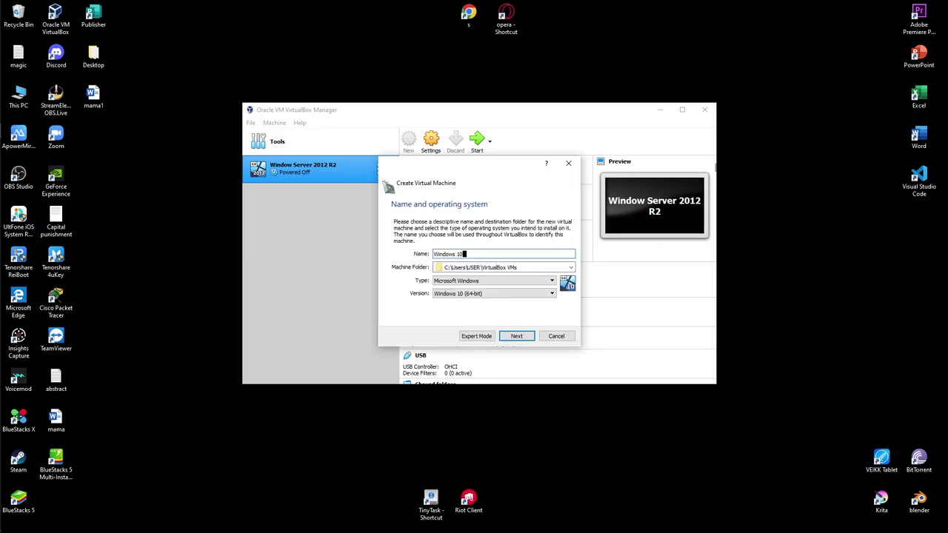
pyautogui.click(574, 271)
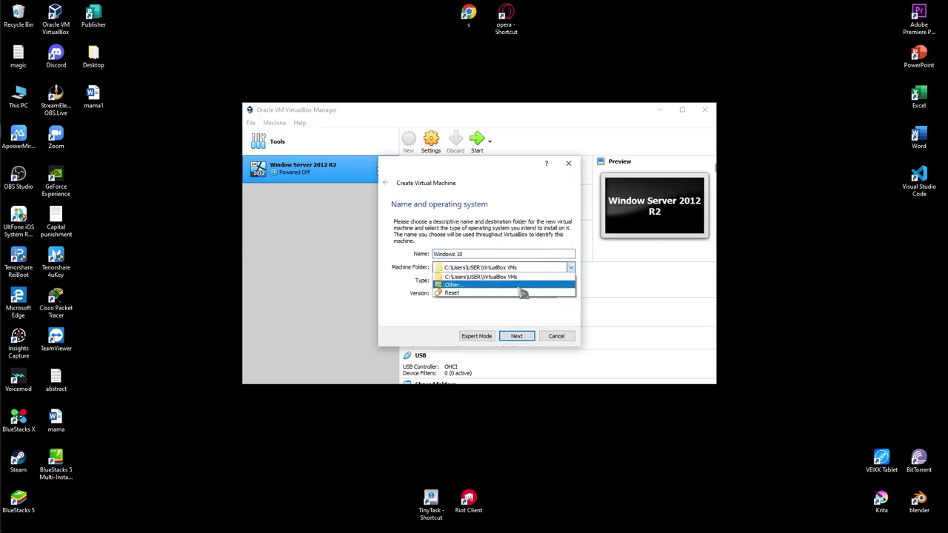
# - Create a 'Virtual Box' folder on drive D: and select it as the machine folder
pyautogui.click(522, 291)
pyautogui.scroll(-6, 433, 317)
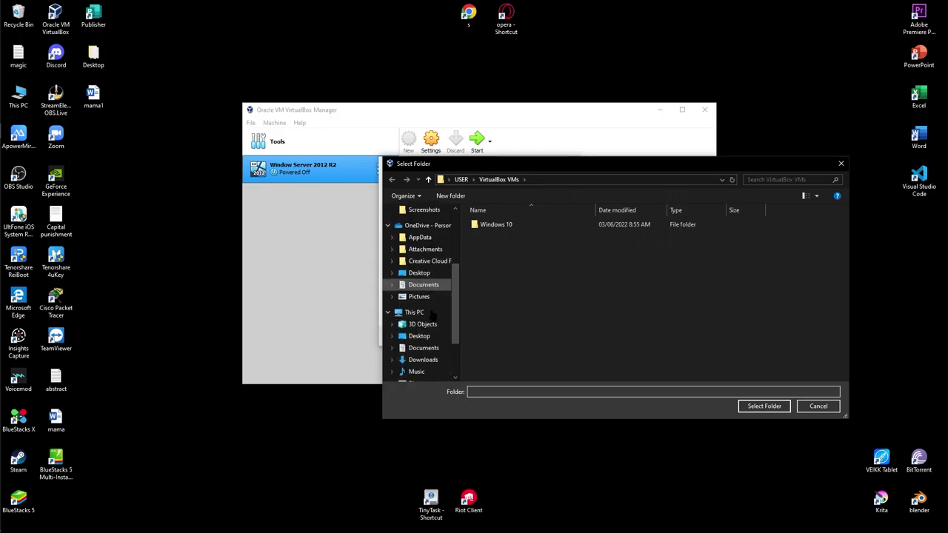
pyautogui.click(439, 358)
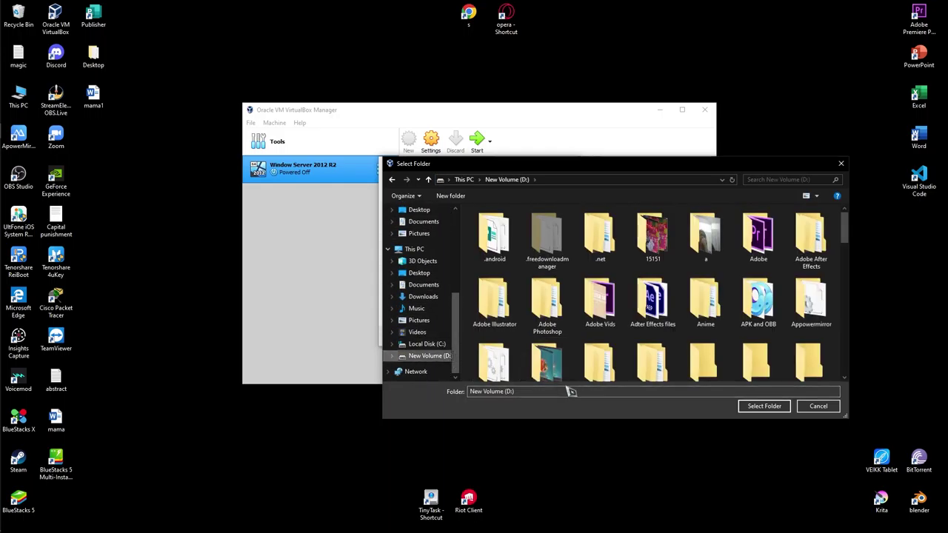
pyautogui.scroll(-10, 697, 335)
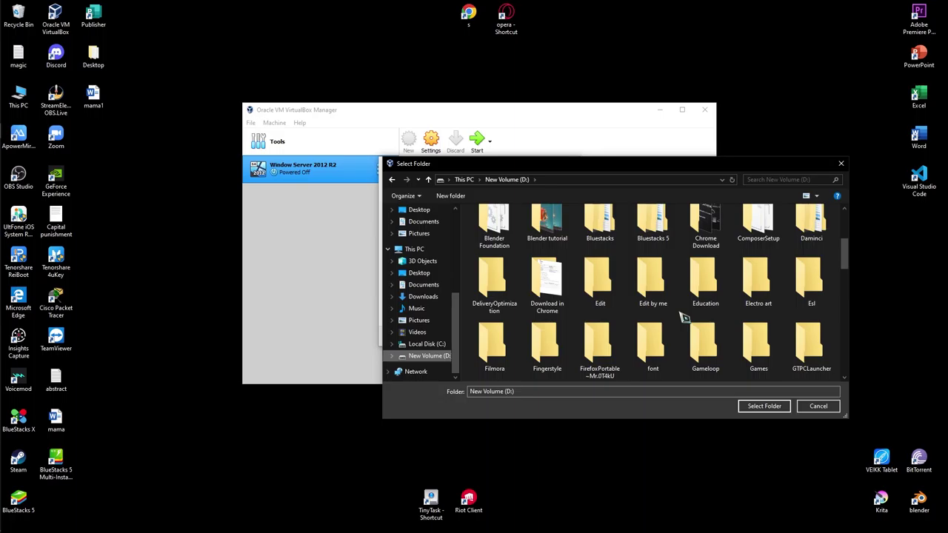
pyautogui.hotkey('ctrl', 'shift', 'n')
pyautogui.write('V')
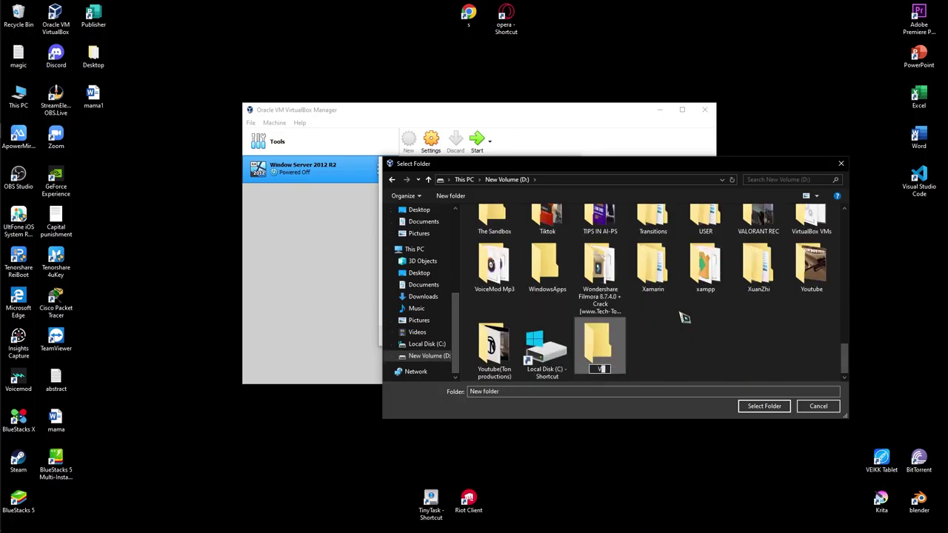
pyautogui.write('irtual Box')
pyautogui.press('Return')
pyautogui.press('Return')
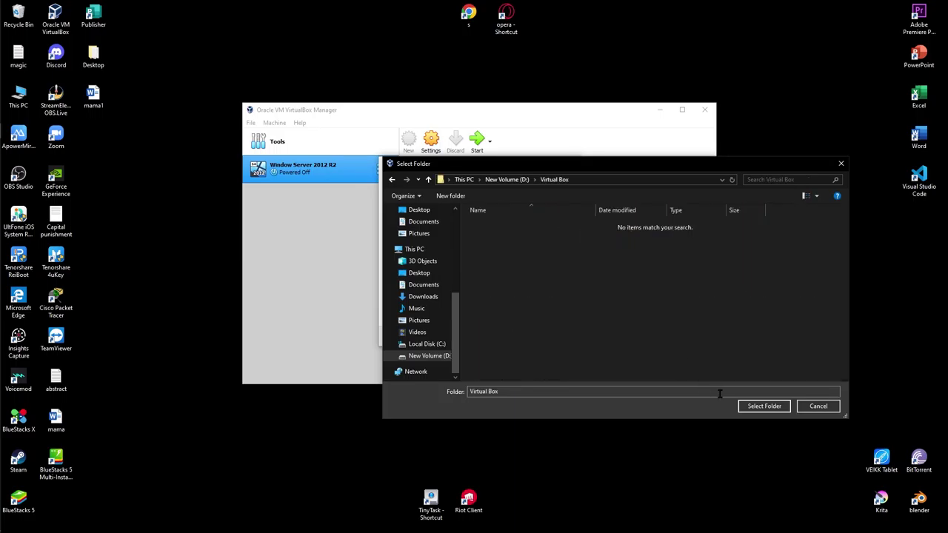
pyautogui.click(767, 410)
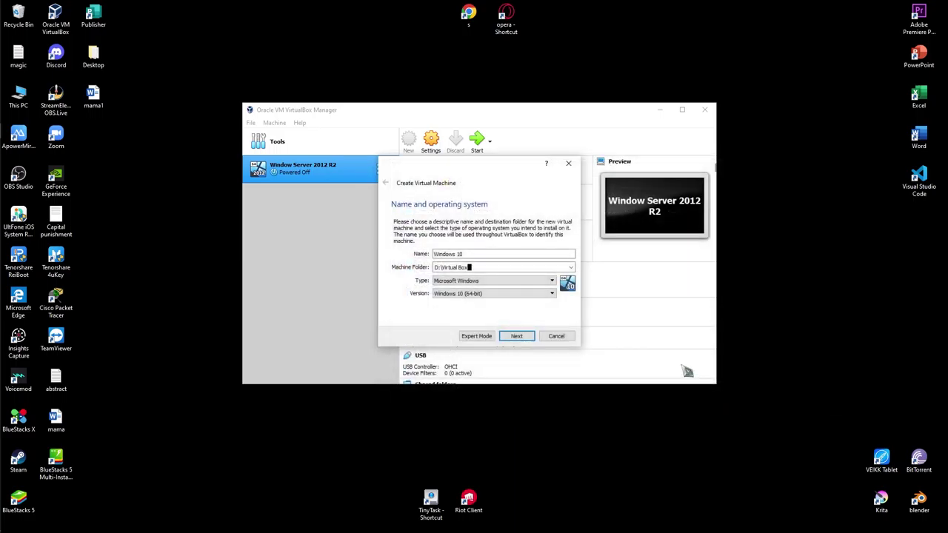
# - Create the VM with 2048 MB memory and a 50 GB dynamically allocated VDI disk
pyautogui.click(521, 342)
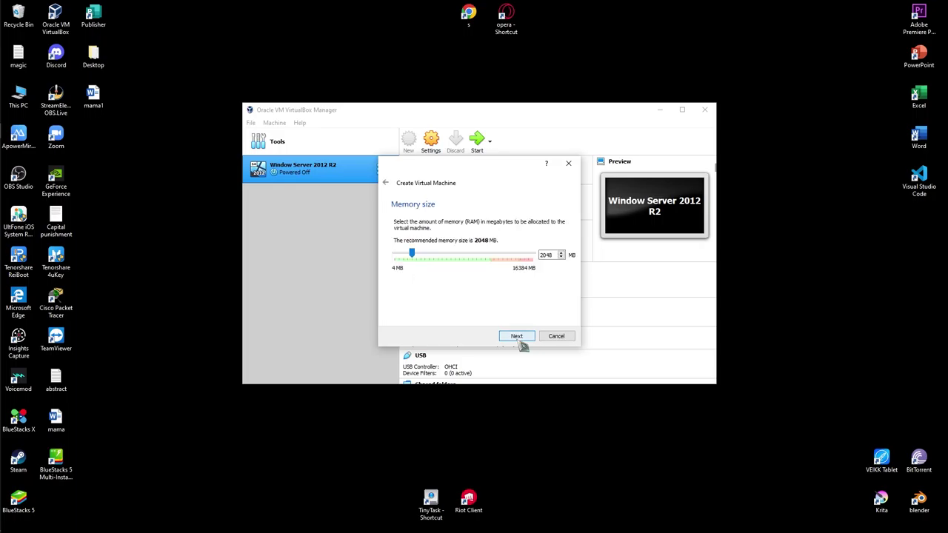
pyautogui.click(518, 337)
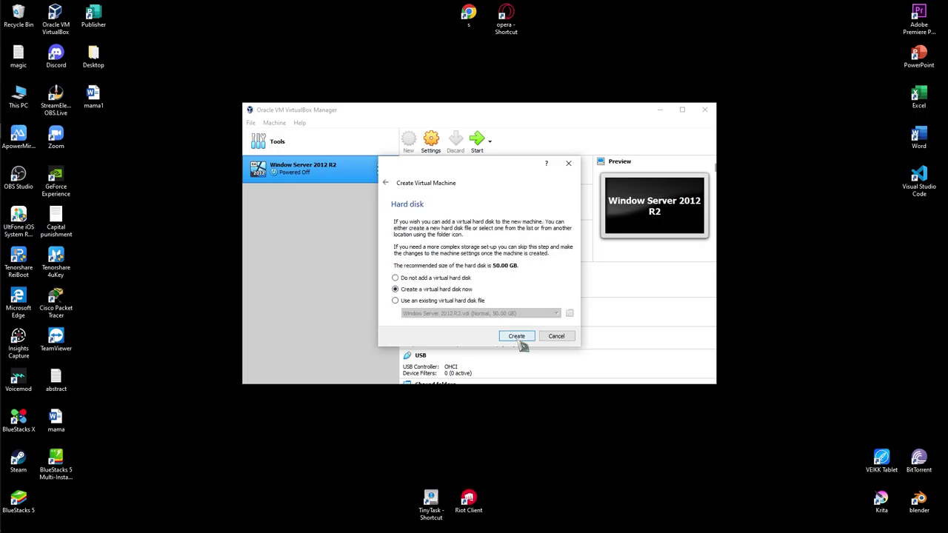
pyautogui.click(518, 337)
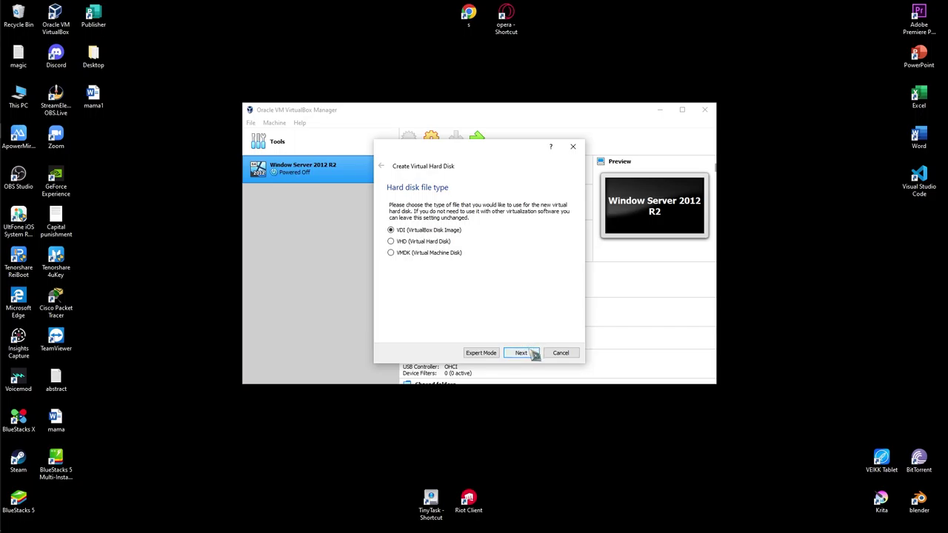
pyautogui.click(521, 352)
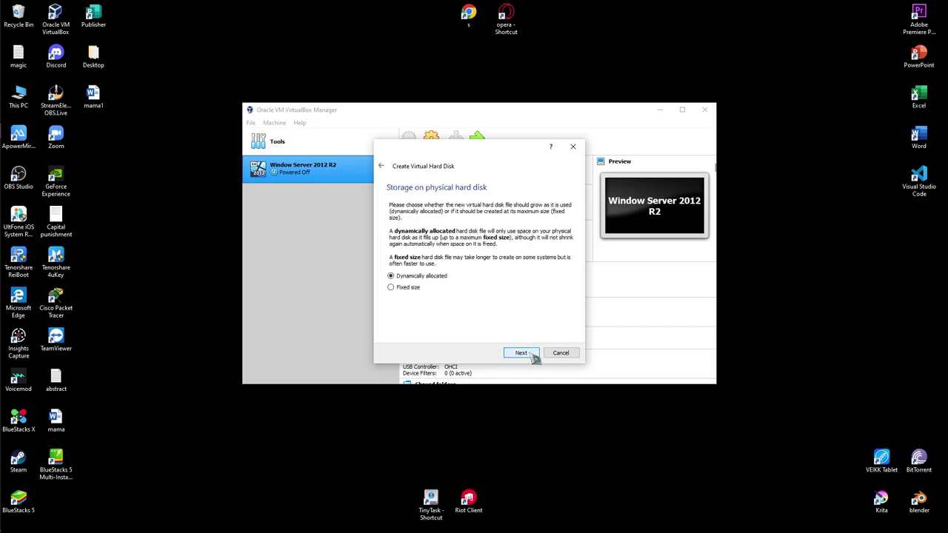
pyautogui.click(531, 355)
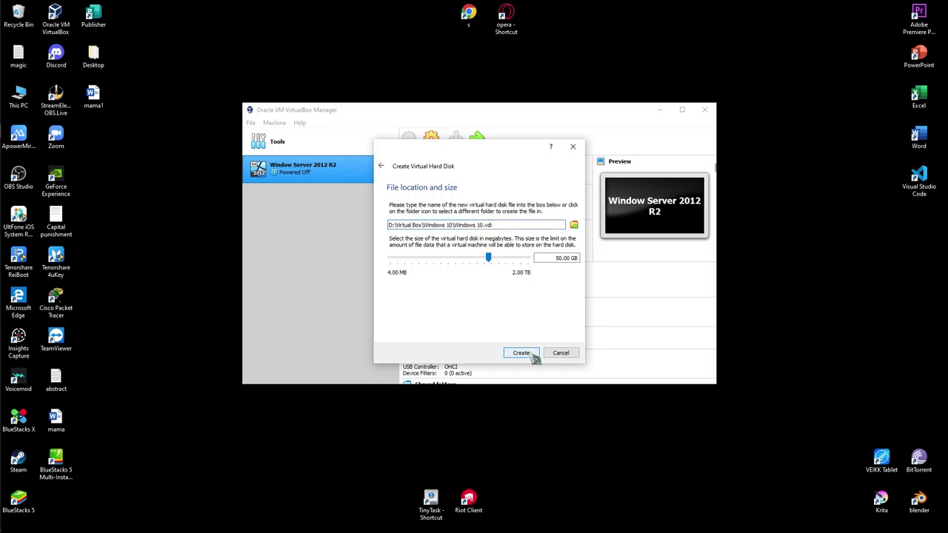
pyautogui.click(533, 354)
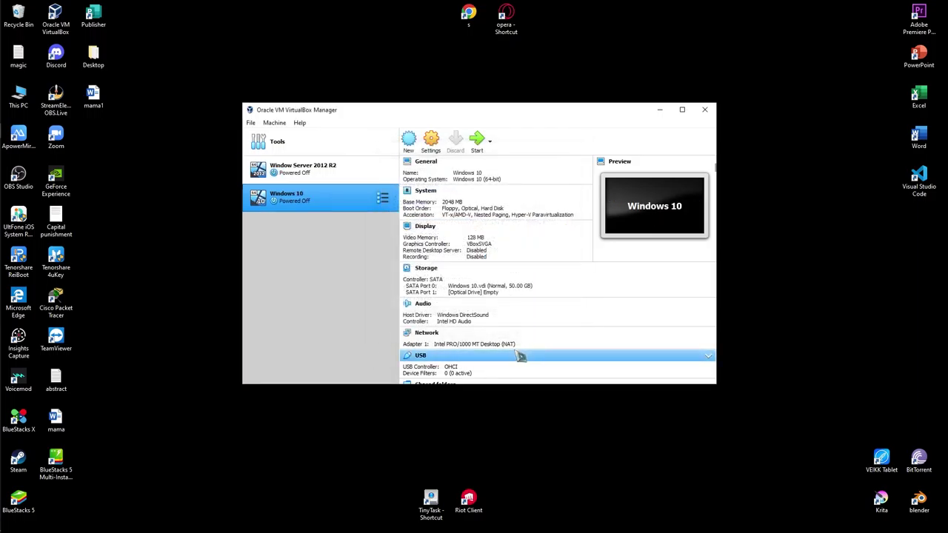
# - In the VM's Storage settings, browse for a disc image for the empty optical drive
pyautogui.click(432, 142)
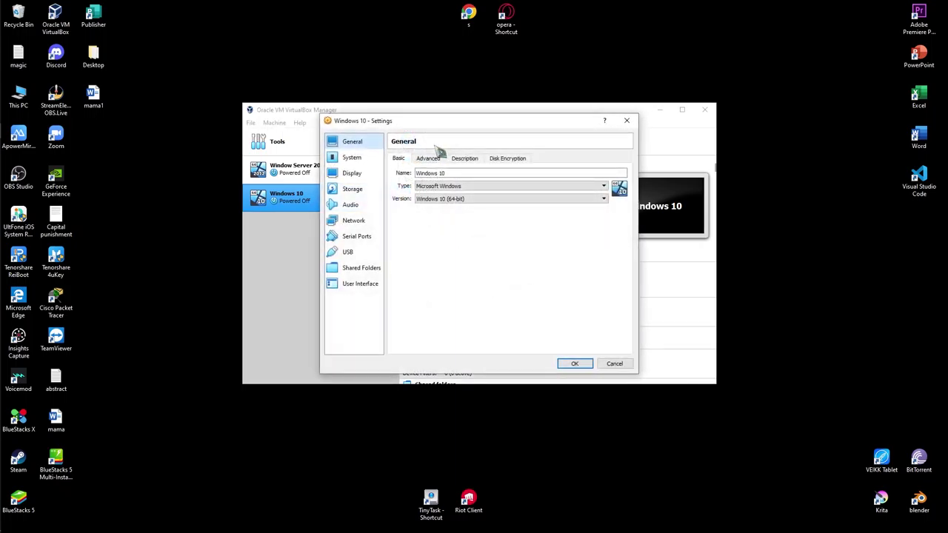
pyautogui.click(371, 192)
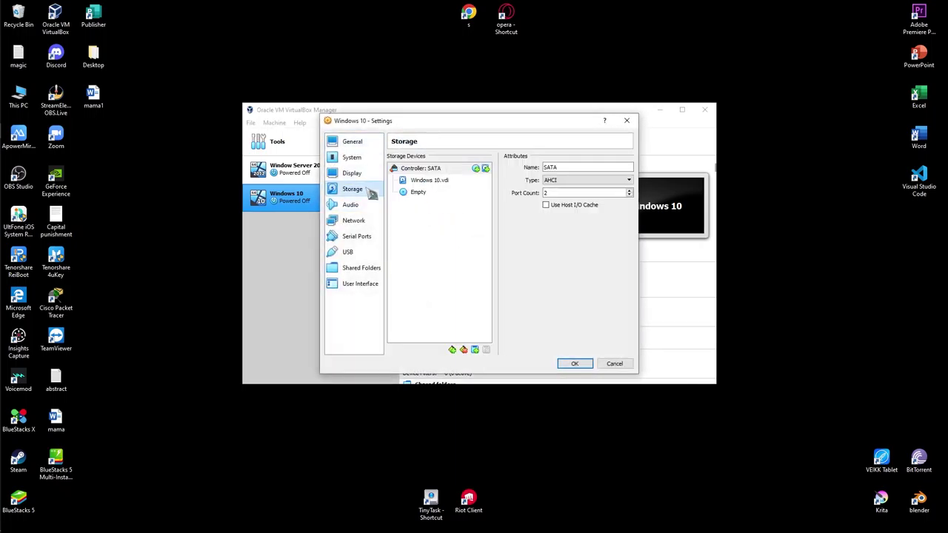
pyautogui.click(429, 193)
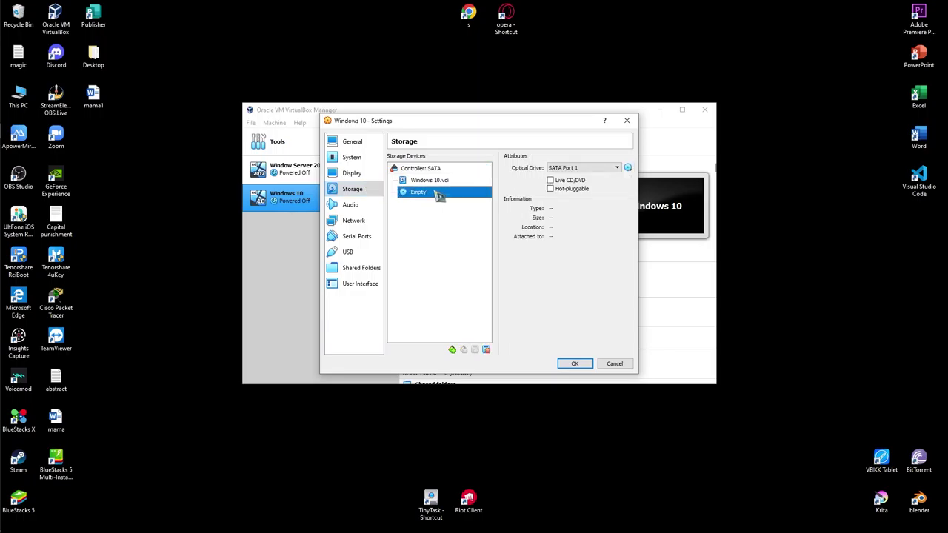
pyautogui.click(628, 171)
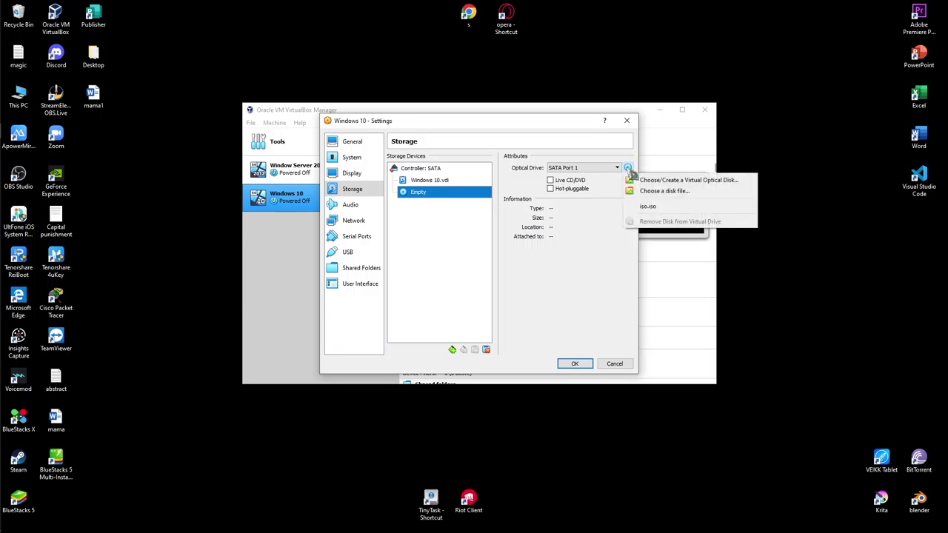
pyautogui.click(636, 190)
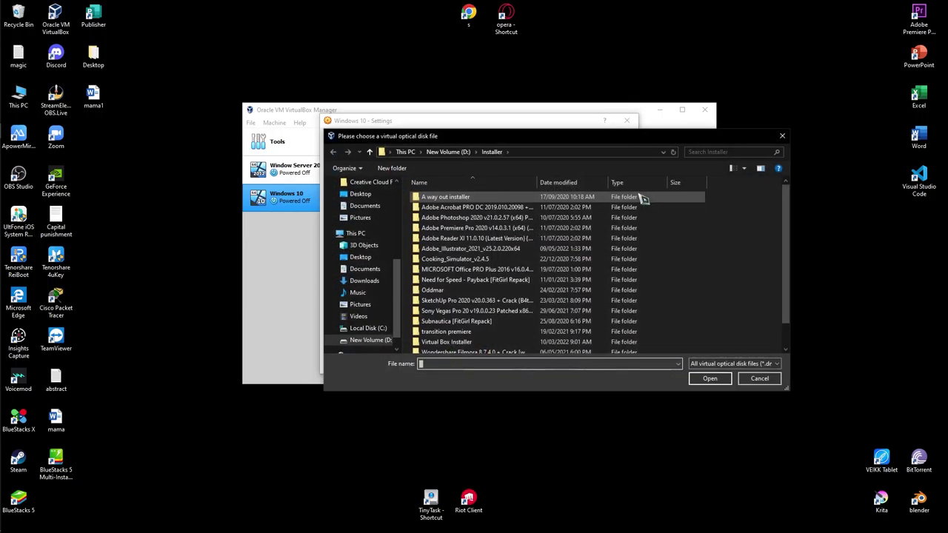
# - Attach Win10_20H2_English_x64.iso to the optical drive and save the settings
pyautogui.scroll(-1, 526, 286)
pyautogui.scroll(1, 548, 274)
pyautogui.scroll(-1, 548, 274)
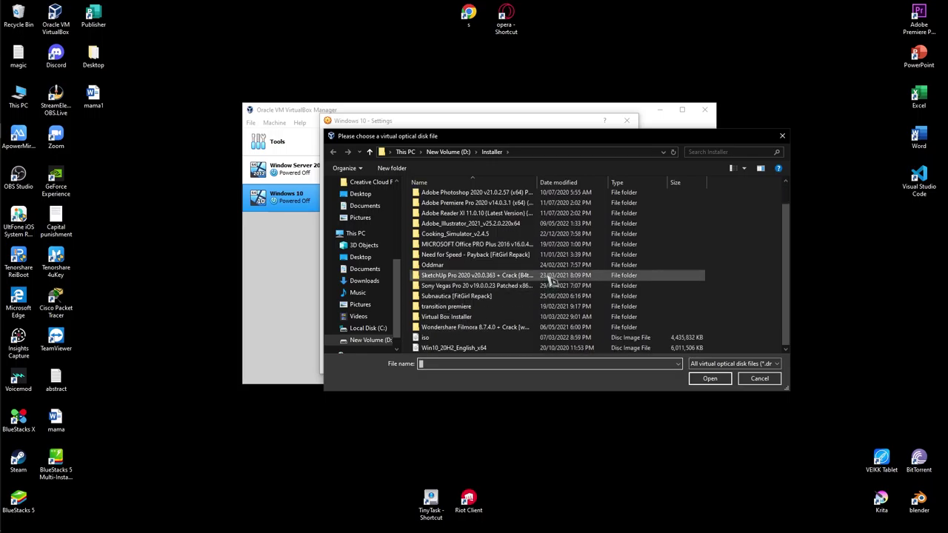
pyautogui.click(544, 347)
pyautogui.click(709, 378)
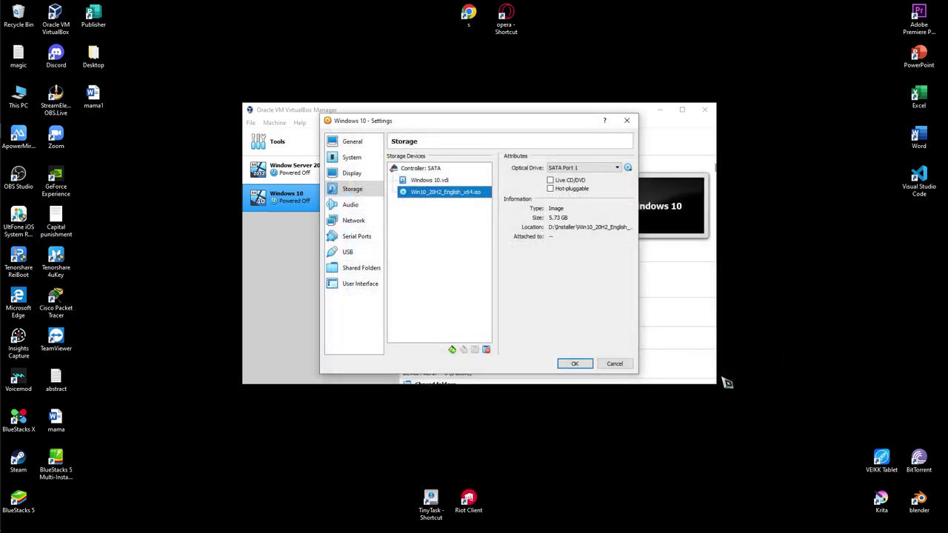
pyautogui.click(574, 363)
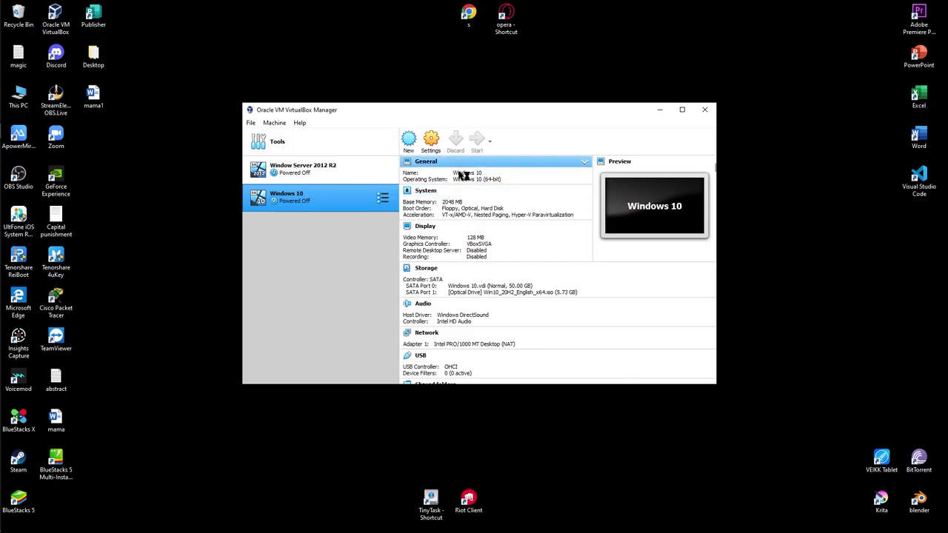
# - Start the Windows 10 VM and reposition its window
pyautogui.doubleClick(333, 204)
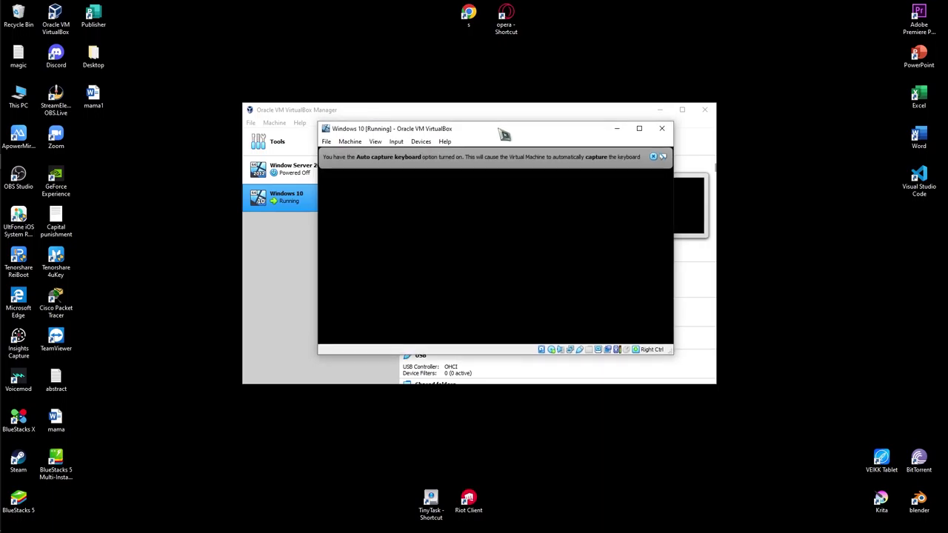
pyautogui.moveTo(502, 132); pyautogui.dragTo(526, 59)
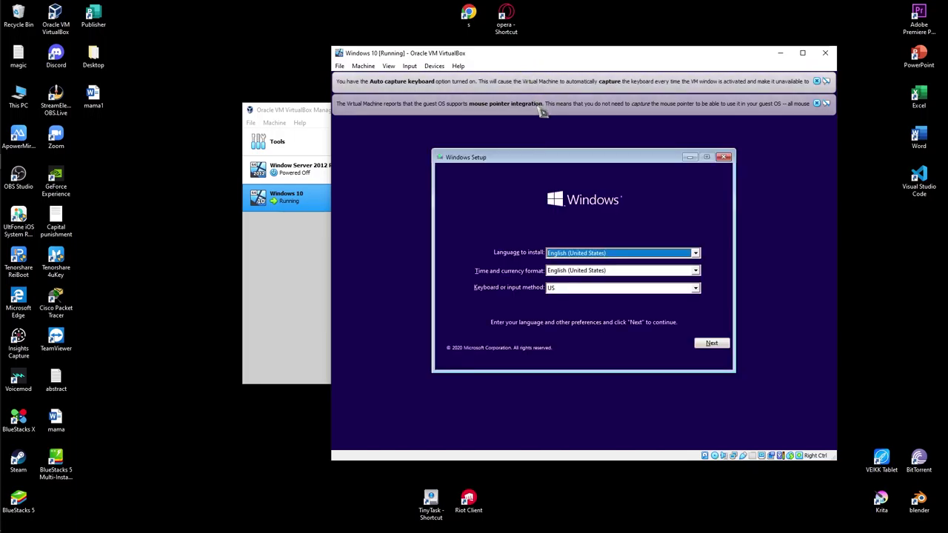
# - Begin Windows Setup with default language, no product key, and the Windows 10 Pro edition
pyautogui.click(715, 345)
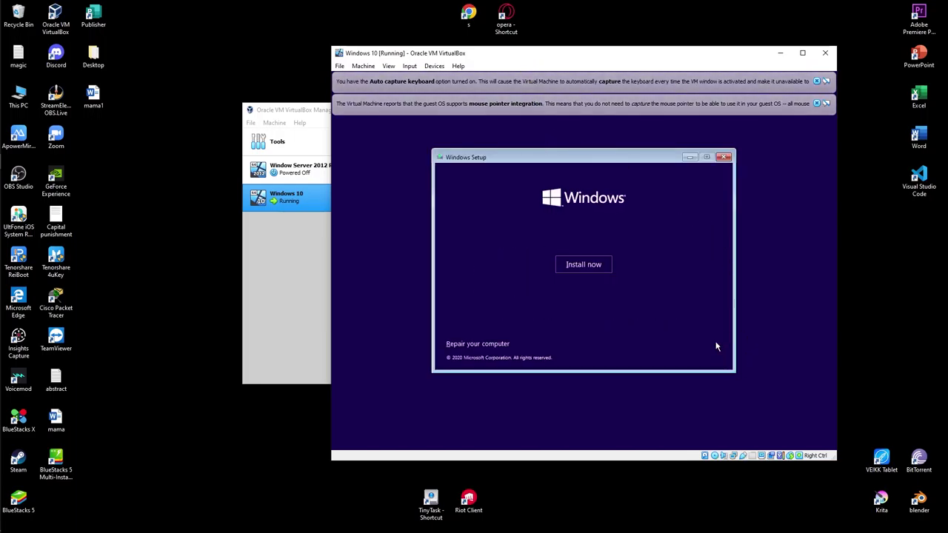
pyautogui.click(584, 264)
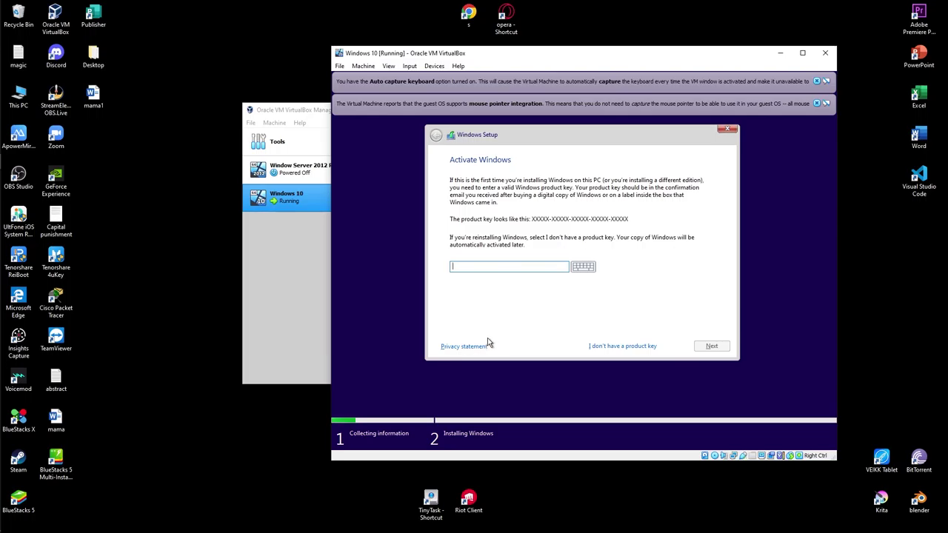
pyautogui.click(601, 346)
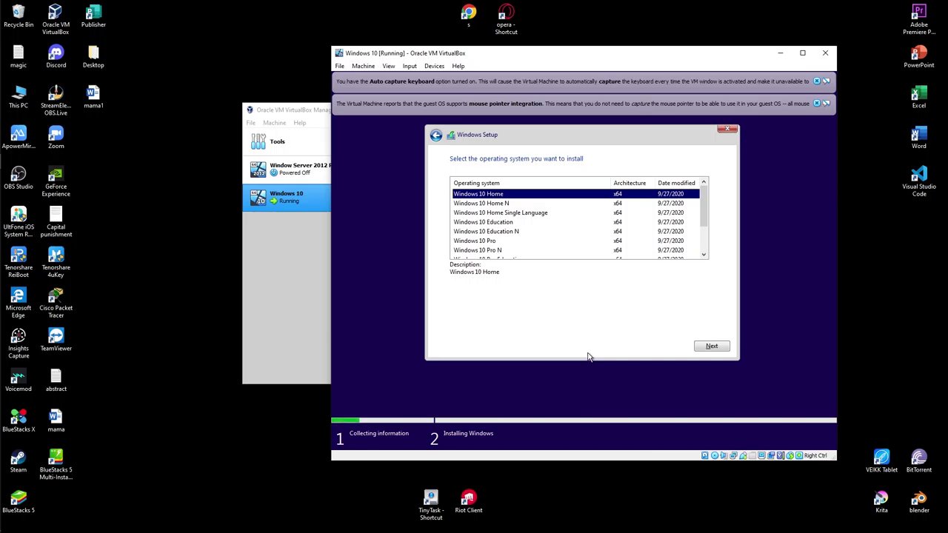
pyautogui.click(508, 242)
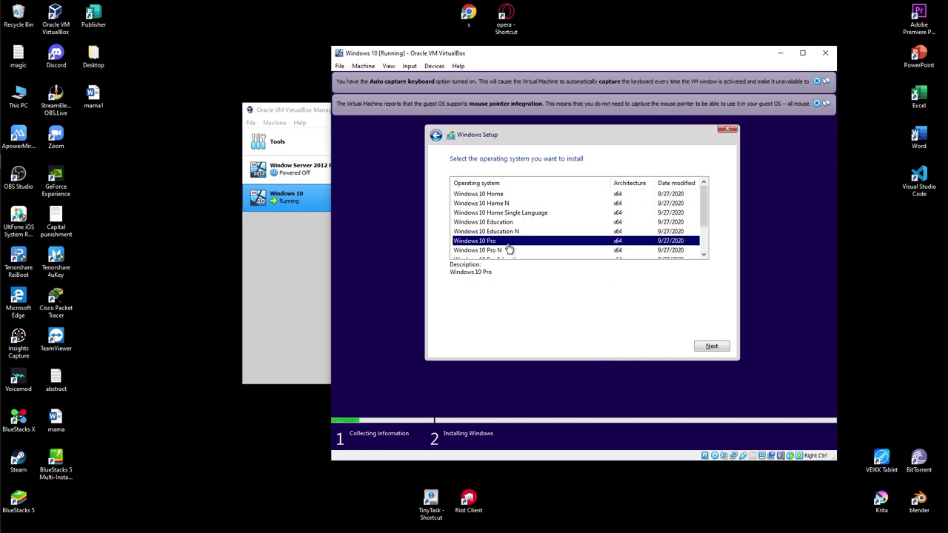
pyautogui.click(713, 346)
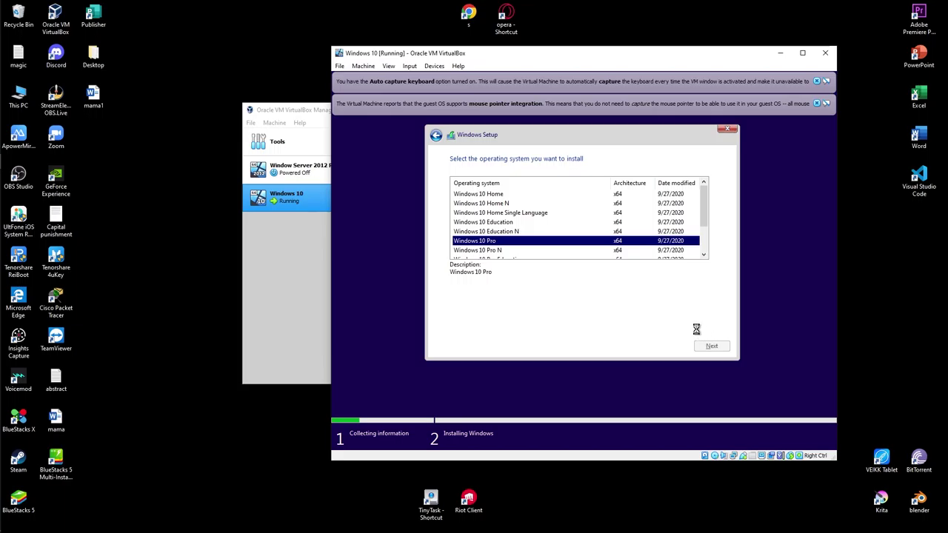
# - Accept the license and run a custom install onto the 50 GB unallocated Drive 0
pyautogui.click(481, 330)
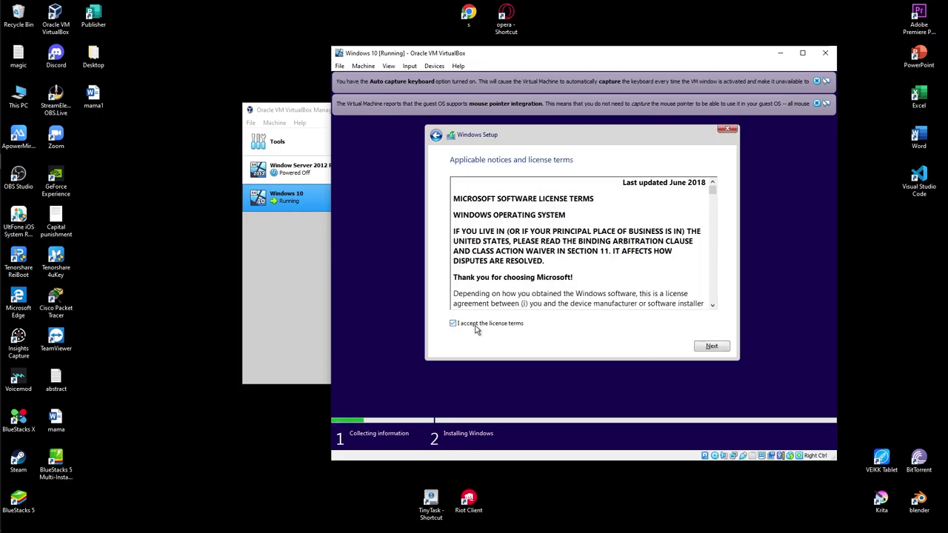
pyautogui.click(716, 346)
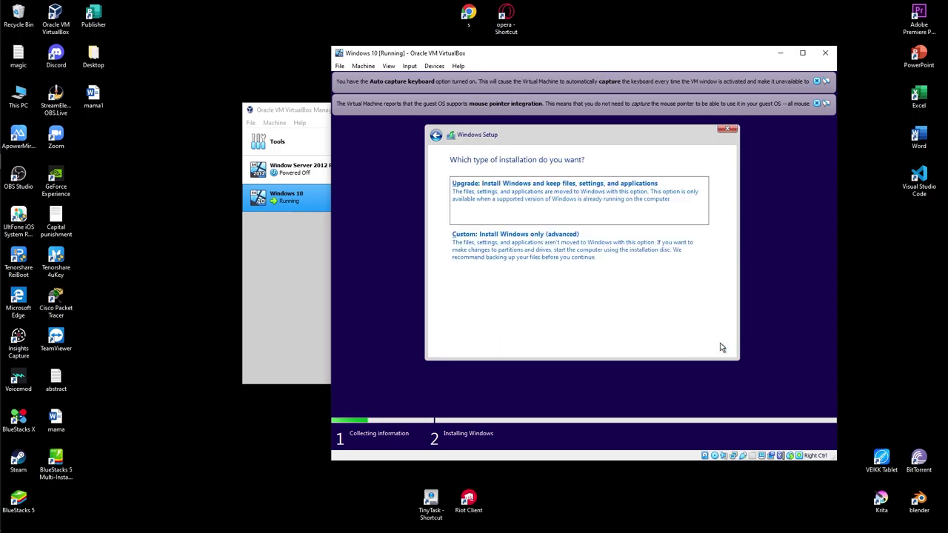
pyautogui.click(642, 276)
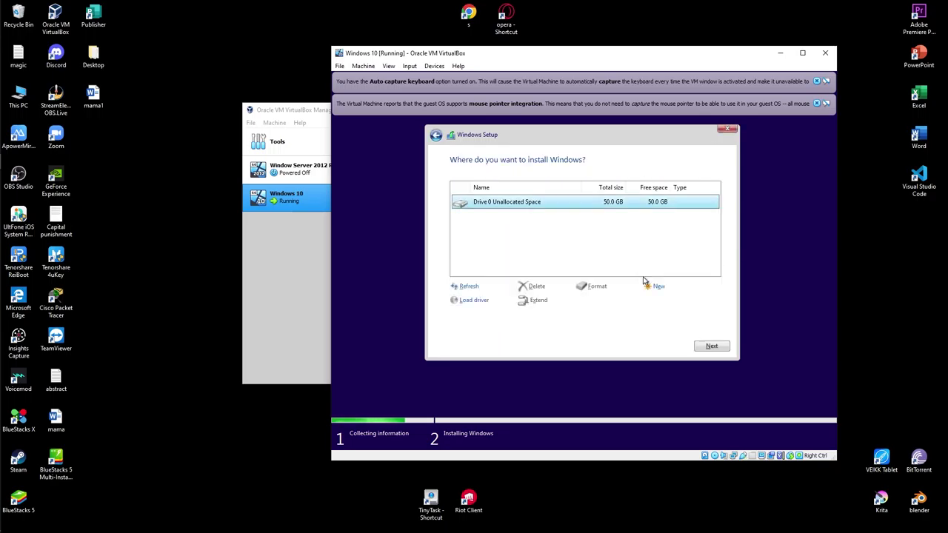
pyautogui.click(716, 353)
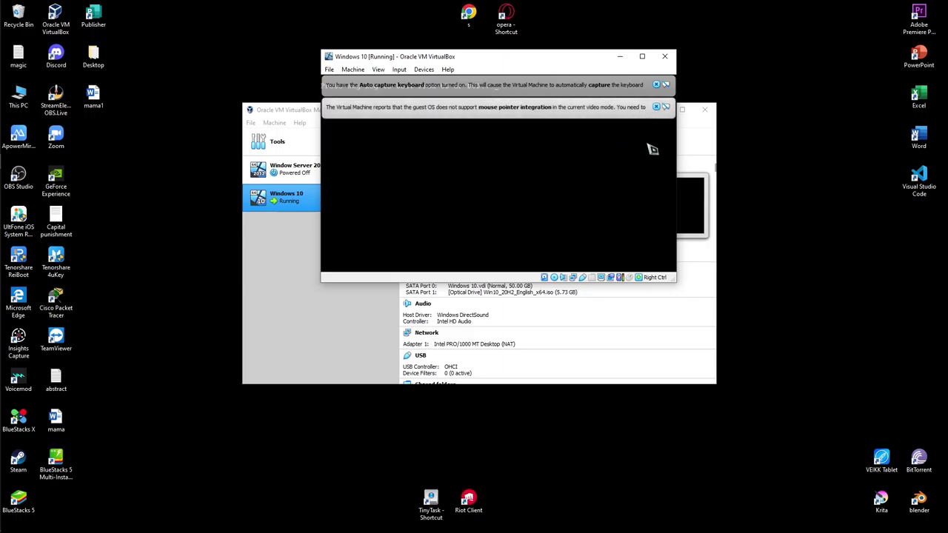
# - Give the VM keyboard and mouse control and dismiss the capture notice
pyautogui.click(718, 201)
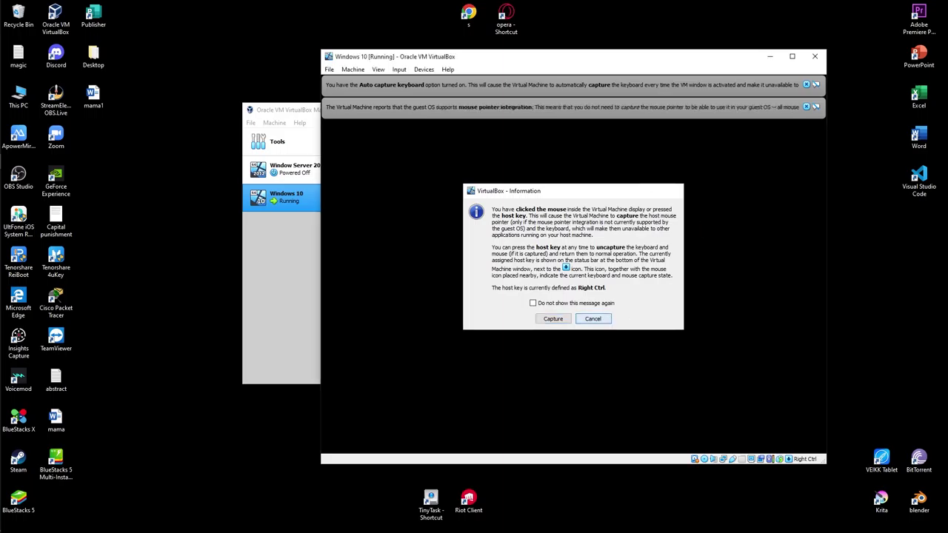
pyautogui.click(591, 319)
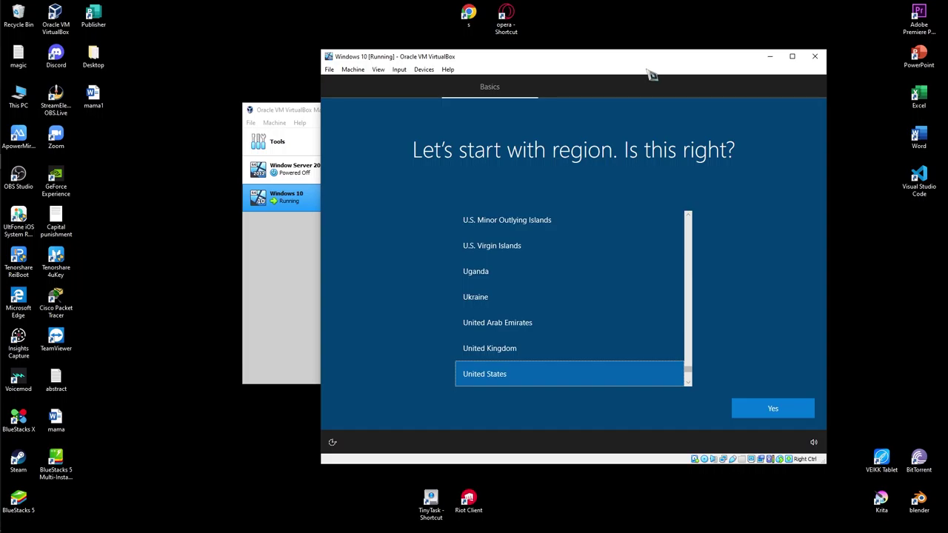
# - Confirm United States region and US keyboard layout, skipping a second layout
pyautogui.click(773, 409)
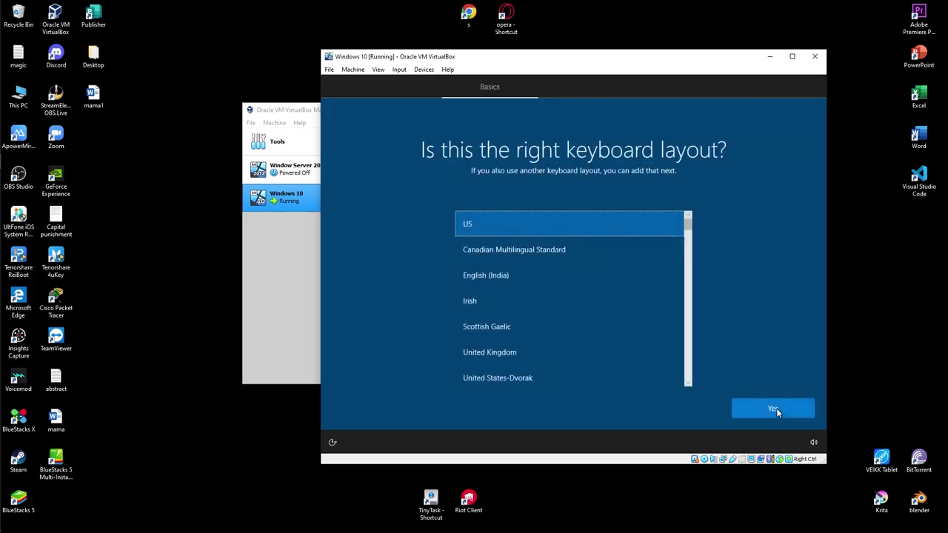
pyautogui.click(775, 411)
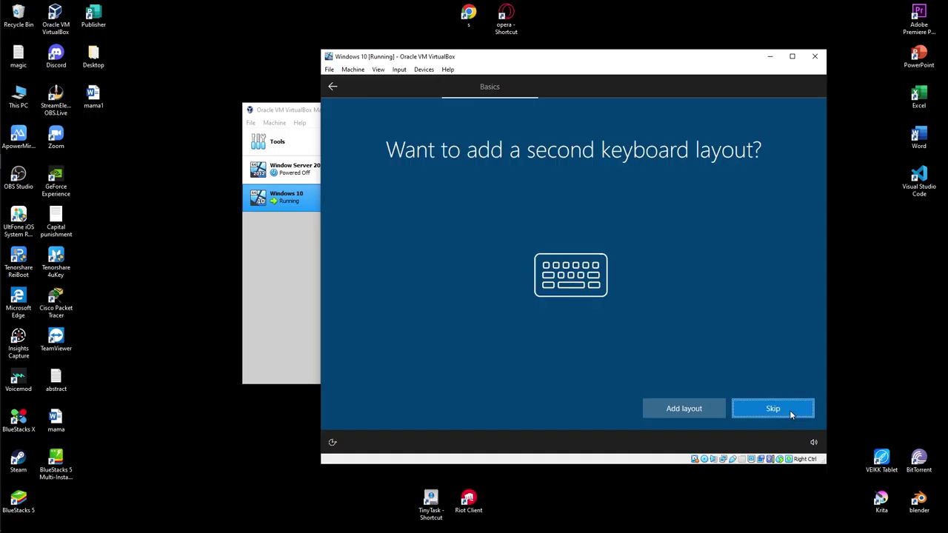
pyautogui.click(789, 413)
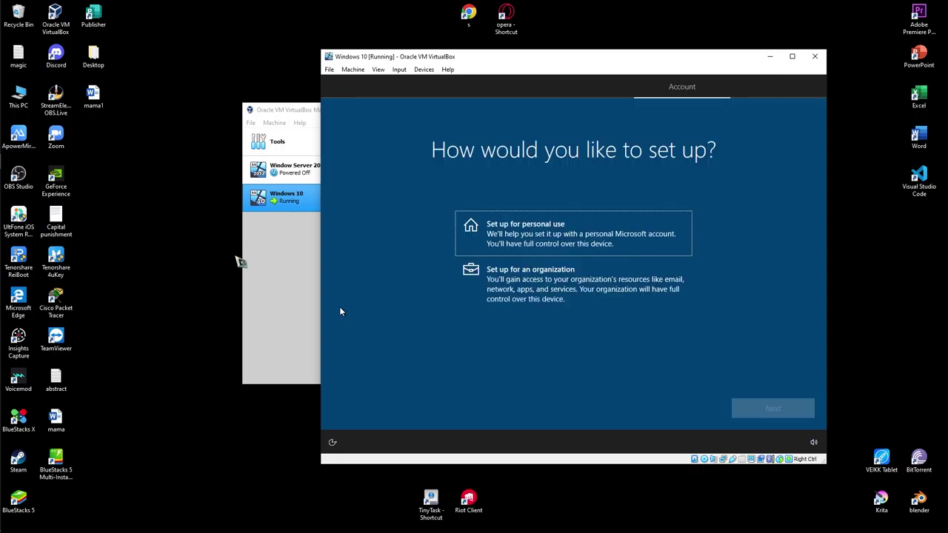
# - Choose personal use and an offline, limited-experience account instead of Microsoft sign-in
pyautogui.click(592, 241)
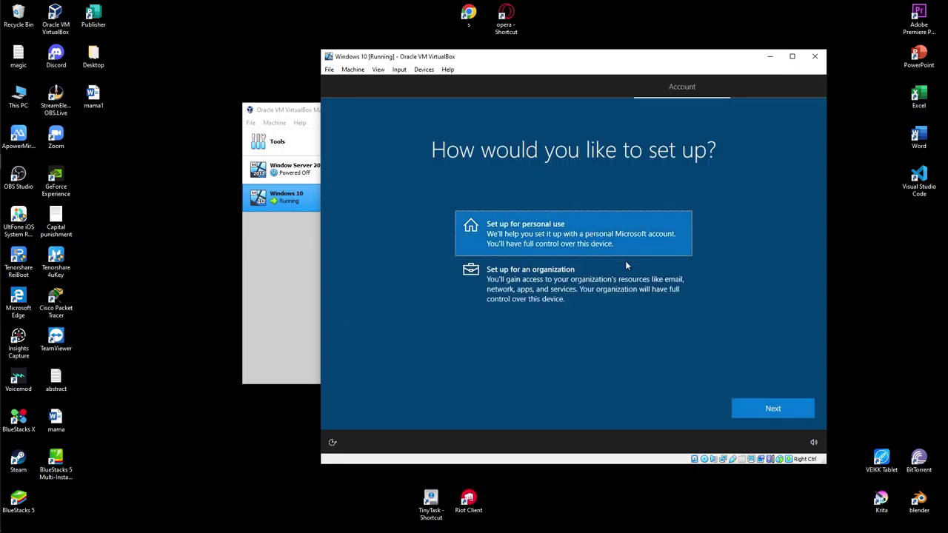
pyautogui.click(772, 408)
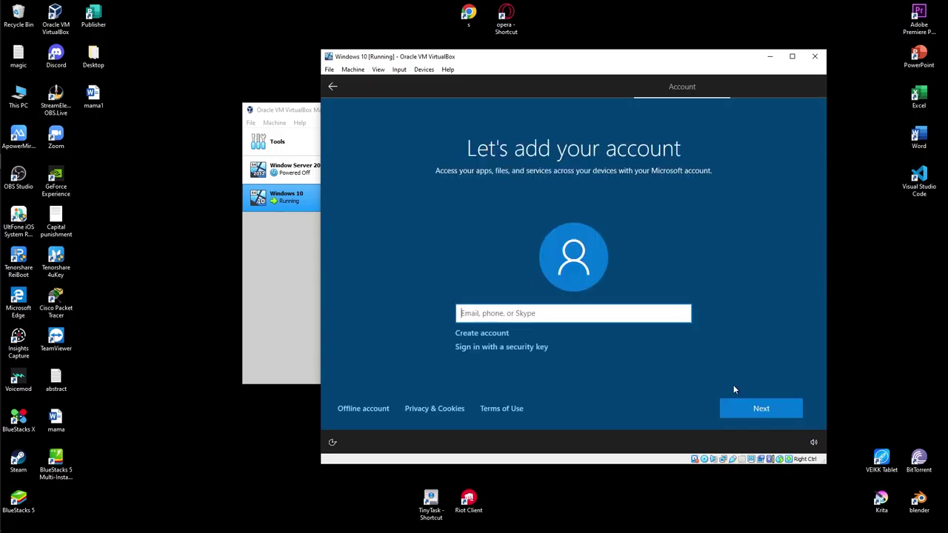
pyautogui.click(370, 411)
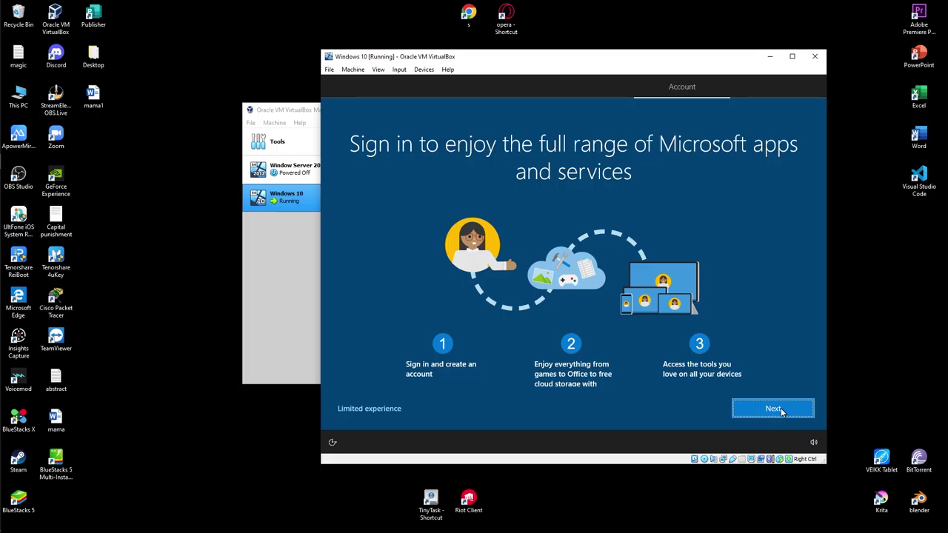
pyautogui.click(772, 409)
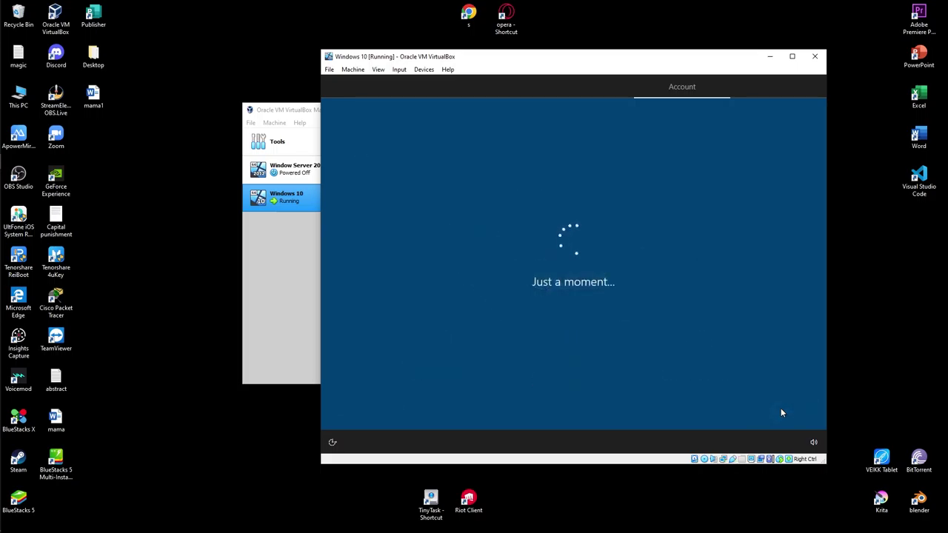
pyautogui.click(349, 413)
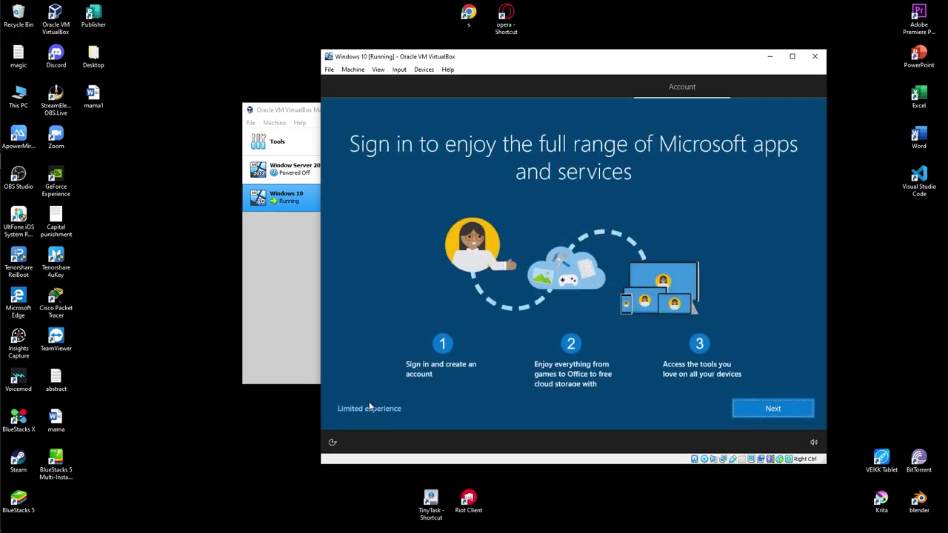
pyautogui.click(376, 413)
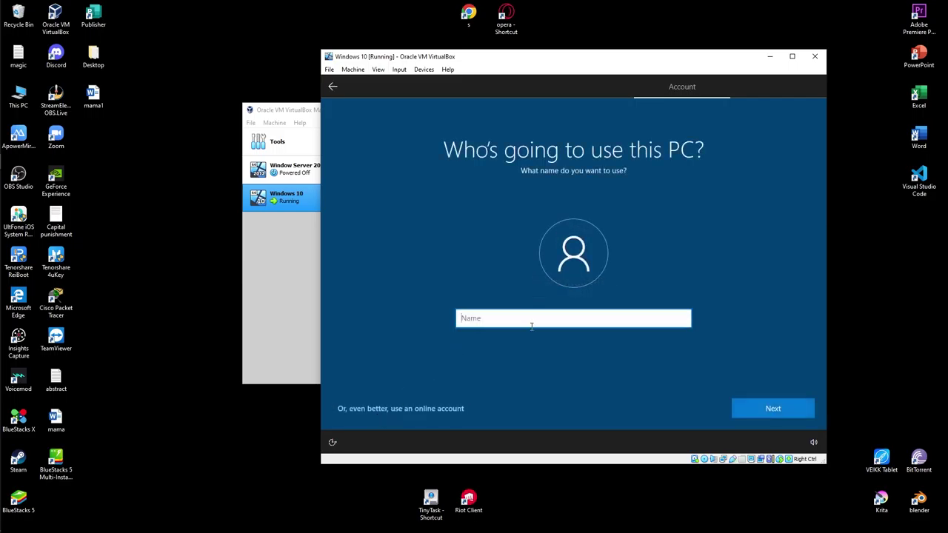
# - Name the local account 'User', then enter and confirm its password
pyautogui.write('User')
pyautogui.click(784, 411)
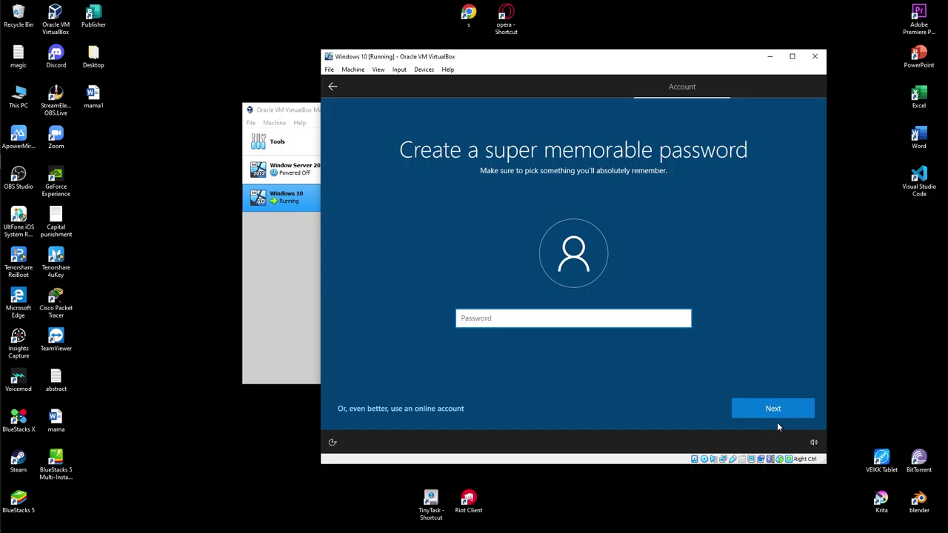
pyautogui.write('•••••••••')
pyautogui.click(774, 406)
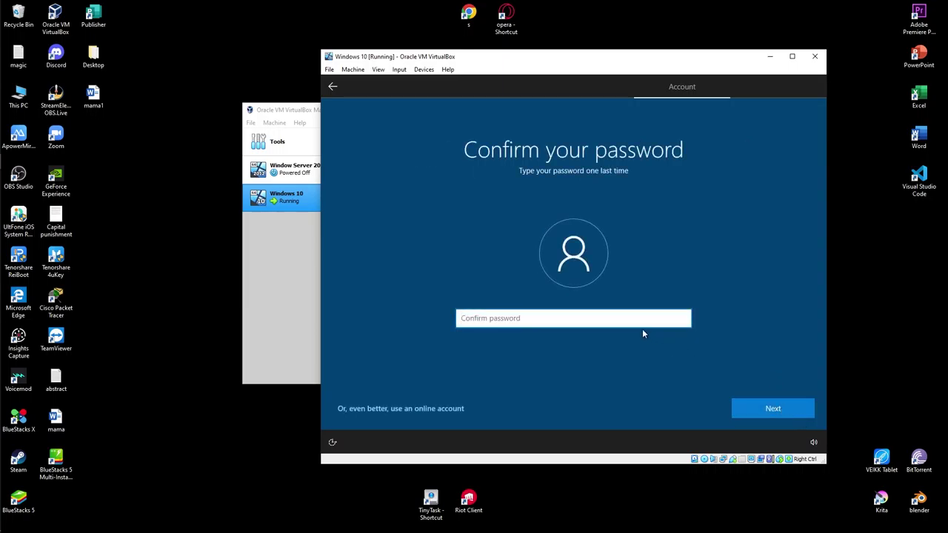
pyautogui.write('•••••••••')
# - Confirm the password, then choose the first pet's name security question and enter an answer
pyautogui.press('Return')
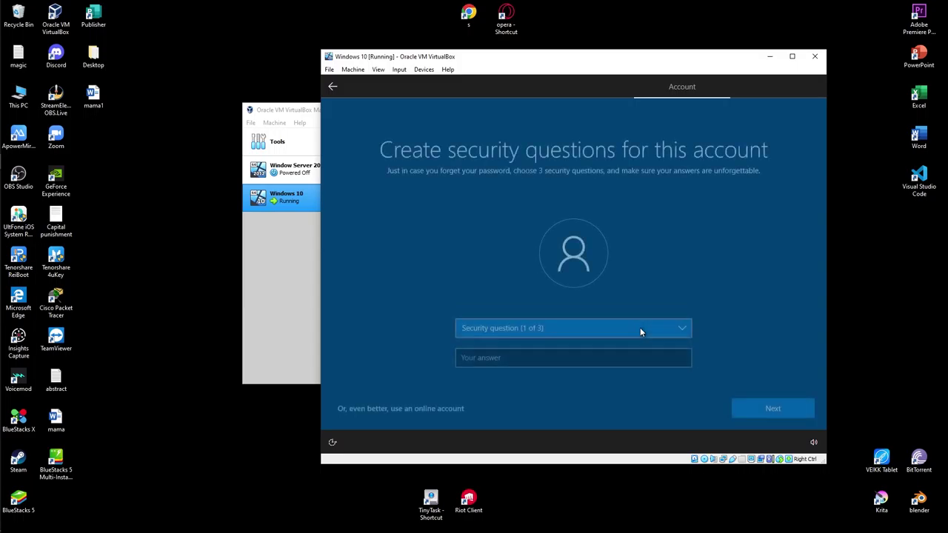
pyautogui.click(633, 331)
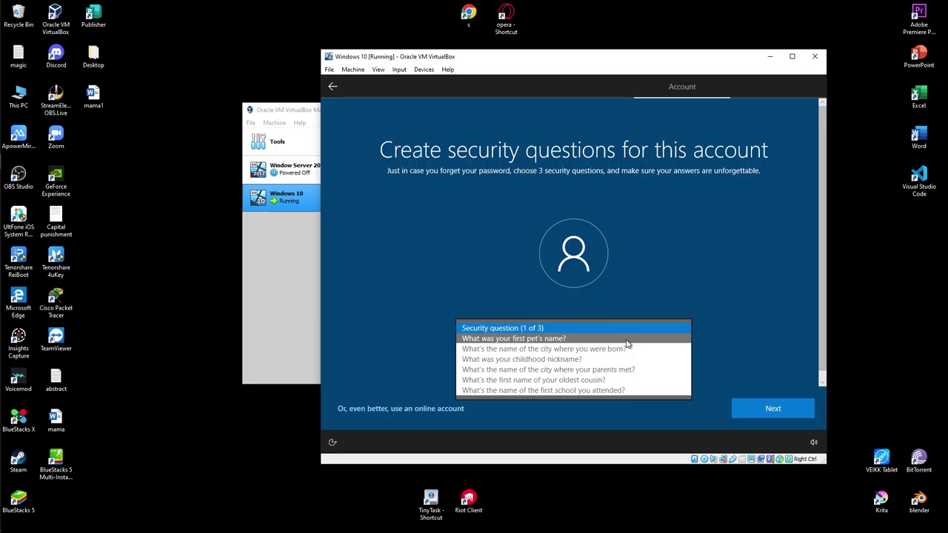
pyautogui.click(625, 340)
pyautogui.click(612, 358)
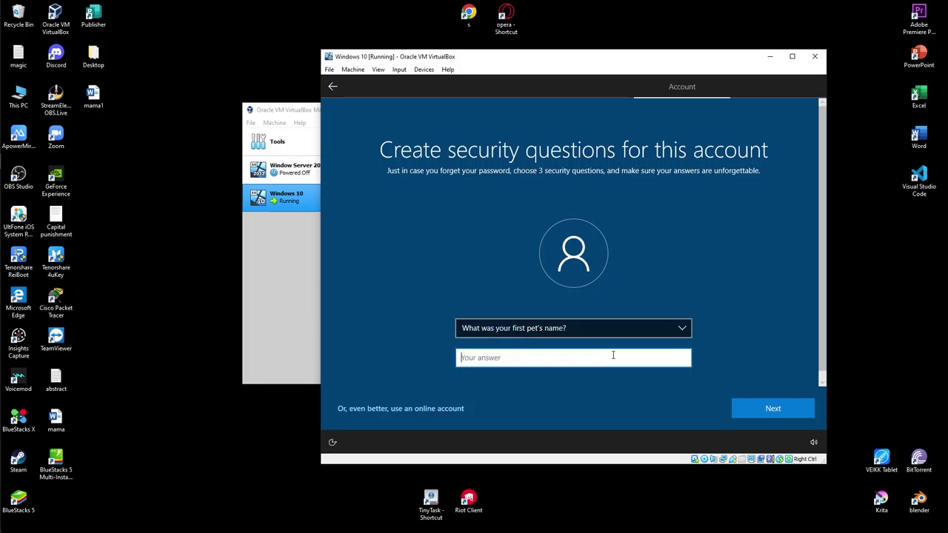
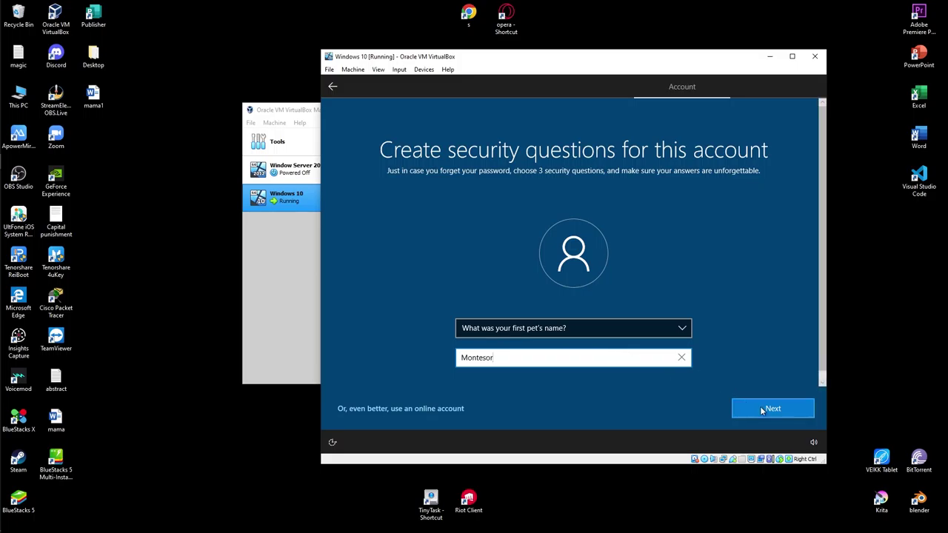
pyautogui.click(760, 405)
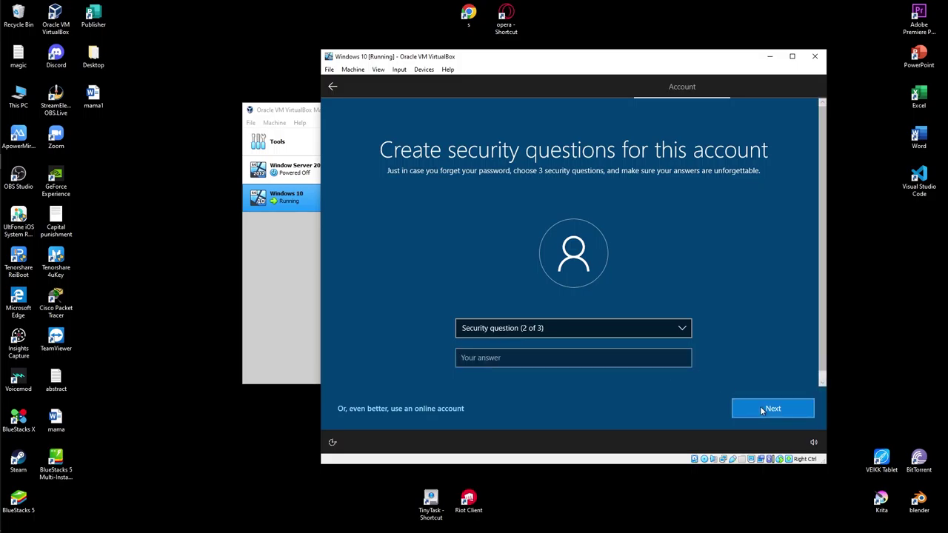
# - Choose the first school attended question and enter its answer
pyautogui.click(585, 328)
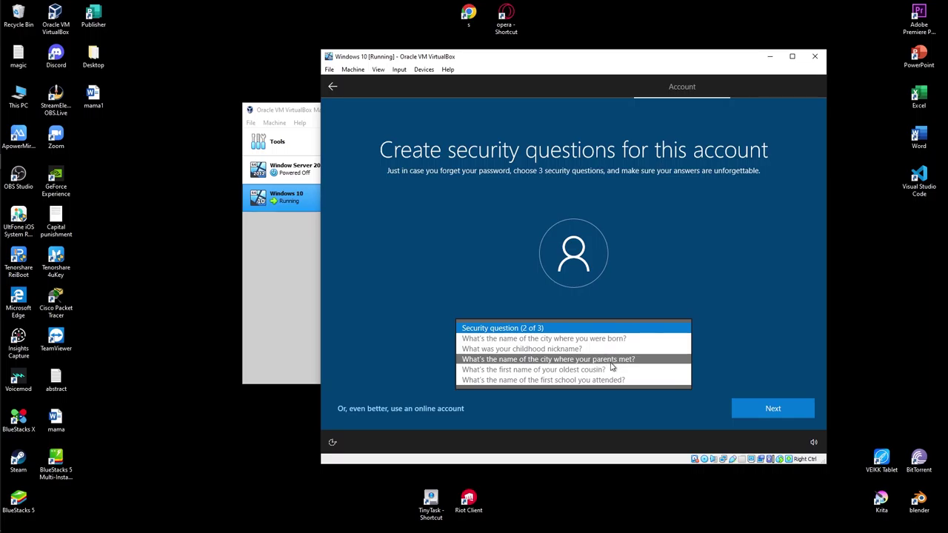
pyautogui.click(607, 379)
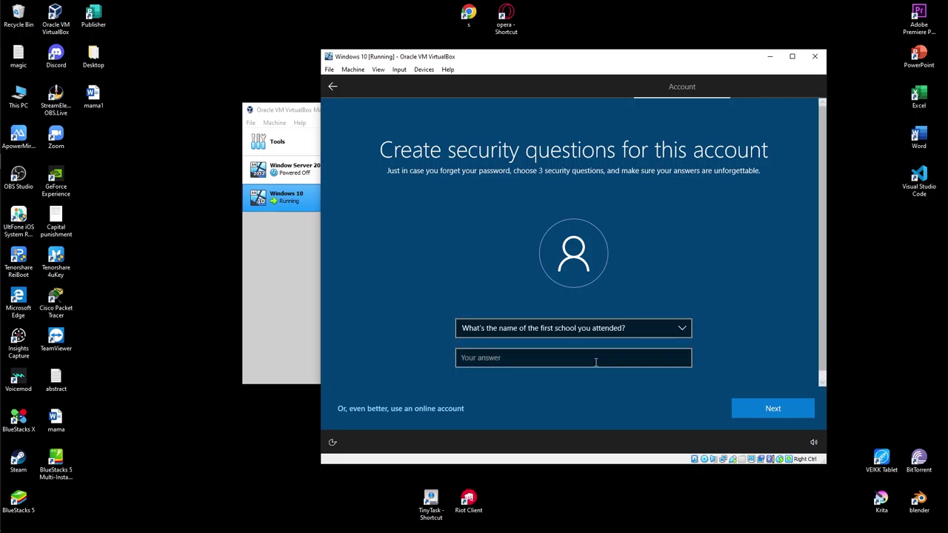
pyautogui.click(593, 358)
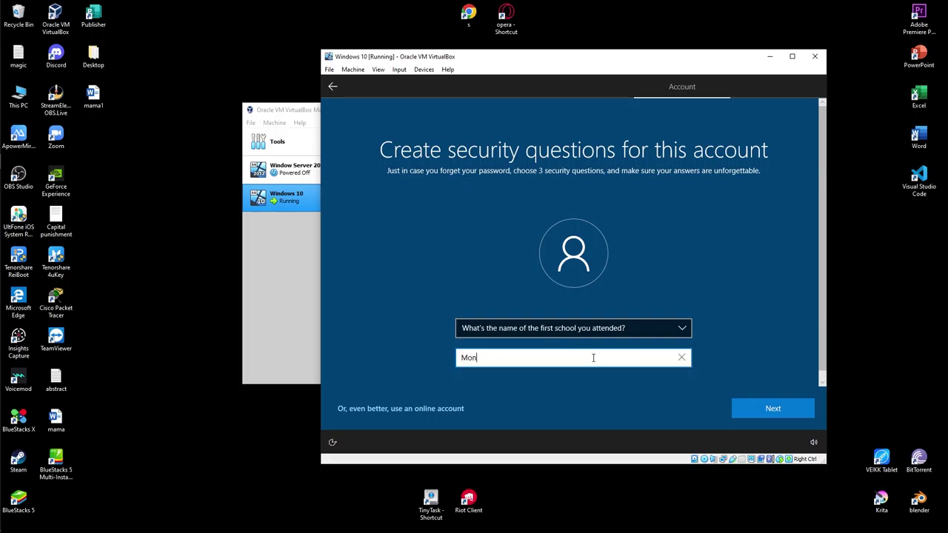
pyautogui.click(777, 409)
# - Set the third question to childhood nickname with an answer and submit the security questions
pyautogui.click(603, 333)
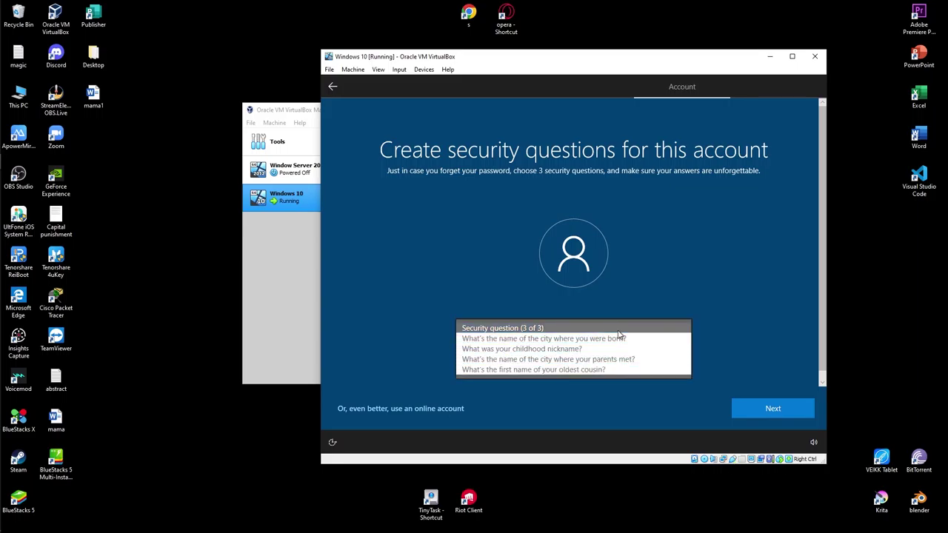
pyautogui.click(573, 369)
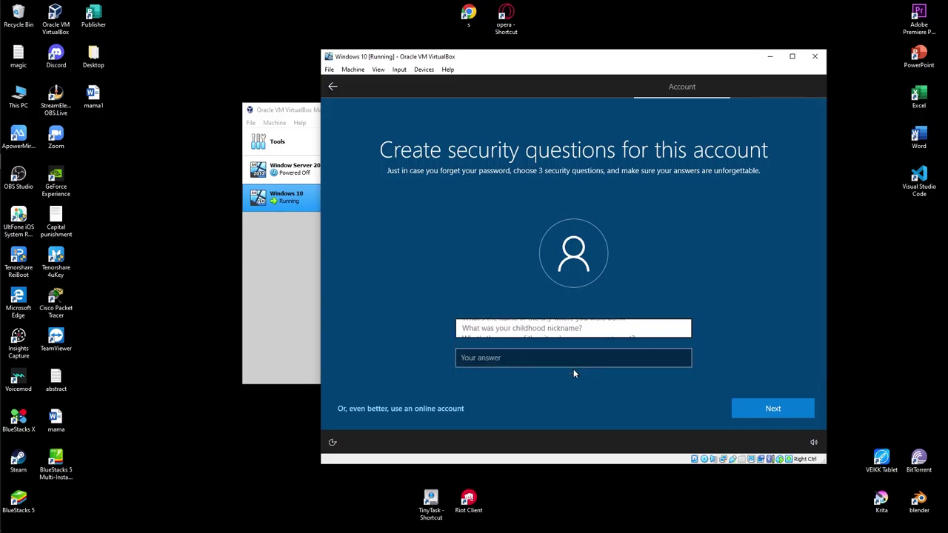
pyautogui.click(577, 359)
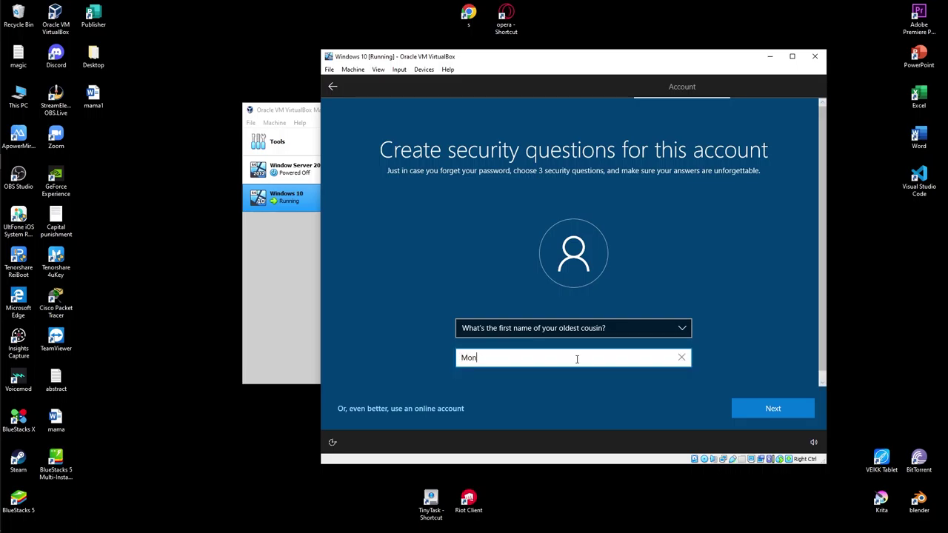
pyautogui.click(631, 332)
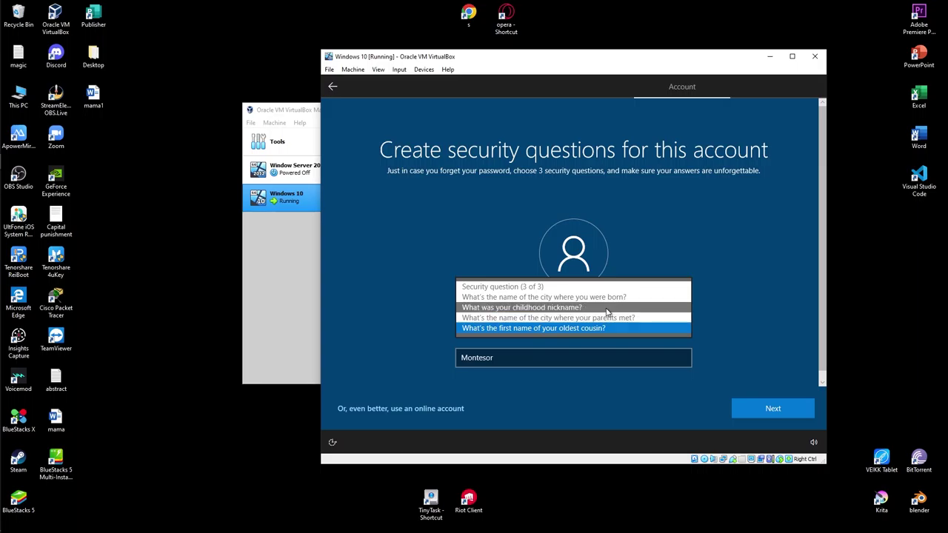
pyautogui.click(606, 309)
pyautogui.click(770, 412)
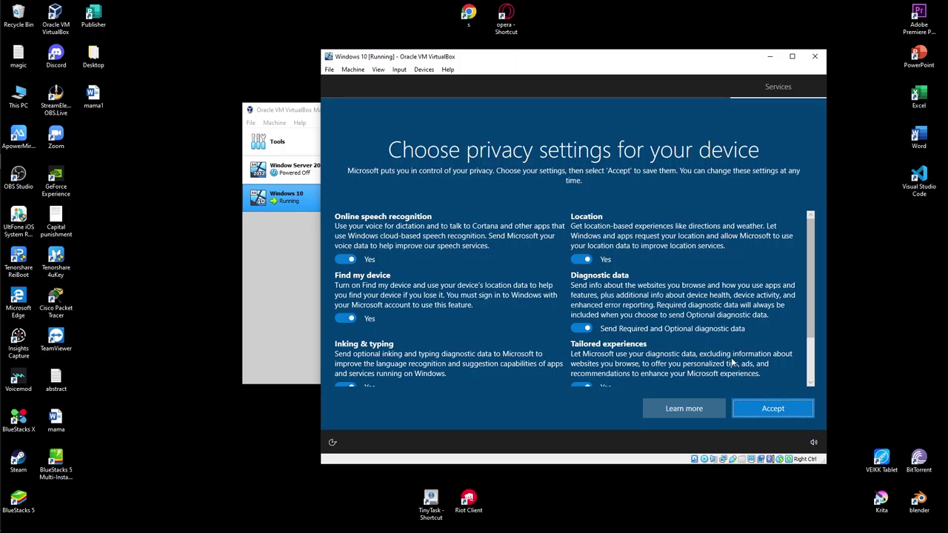
# - Review the privacy options and accept them with every setting left on Yes
pyautogui.scroll(-1, 722, 340)
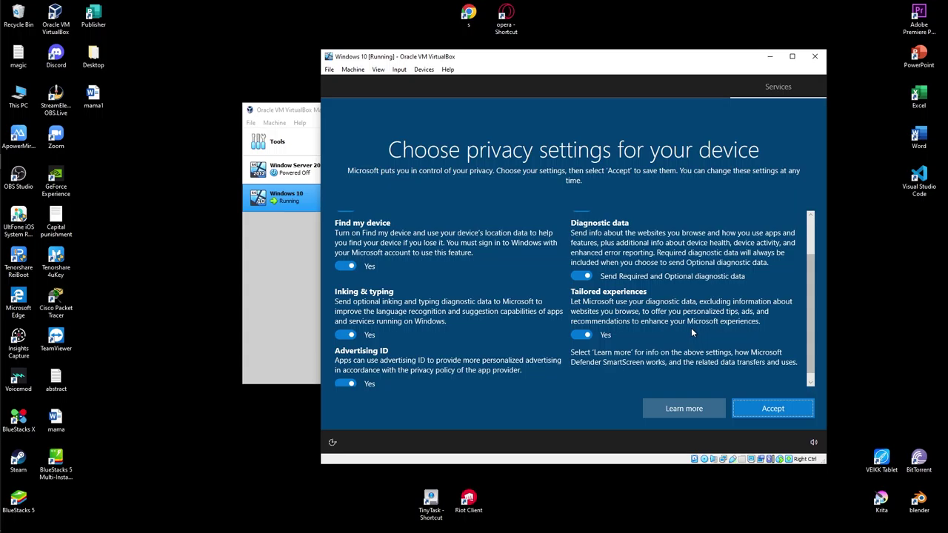
pyautogui.scroll(2, 691, 327)
pyautogui.click(781, 410)
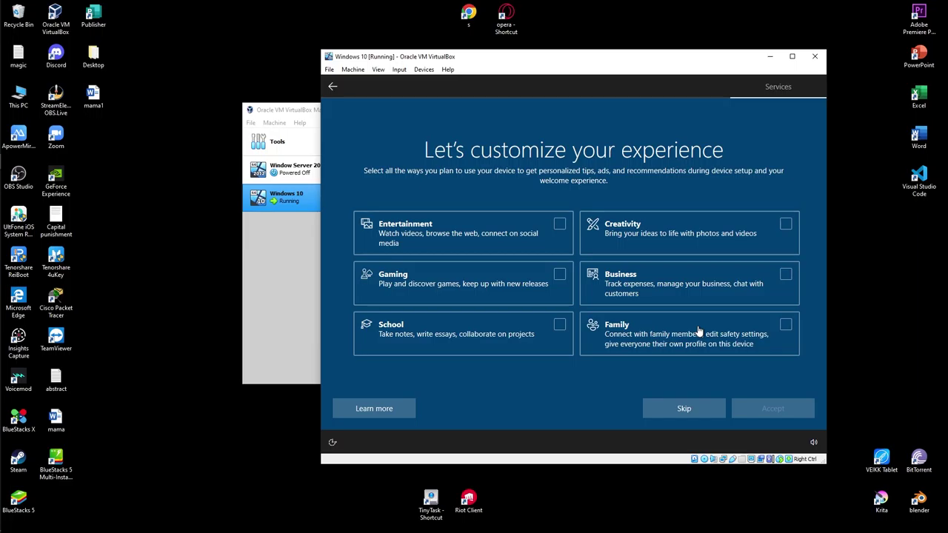
# - Skip the device-usage customization and allow Cortana to access personal information
pyautogui.click(700, 407)
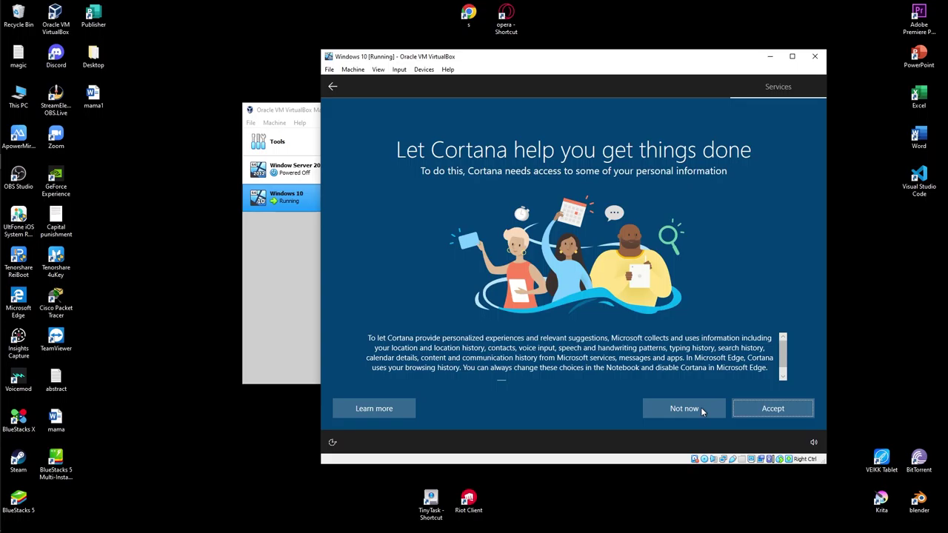
pyautogui.click(772, 408)
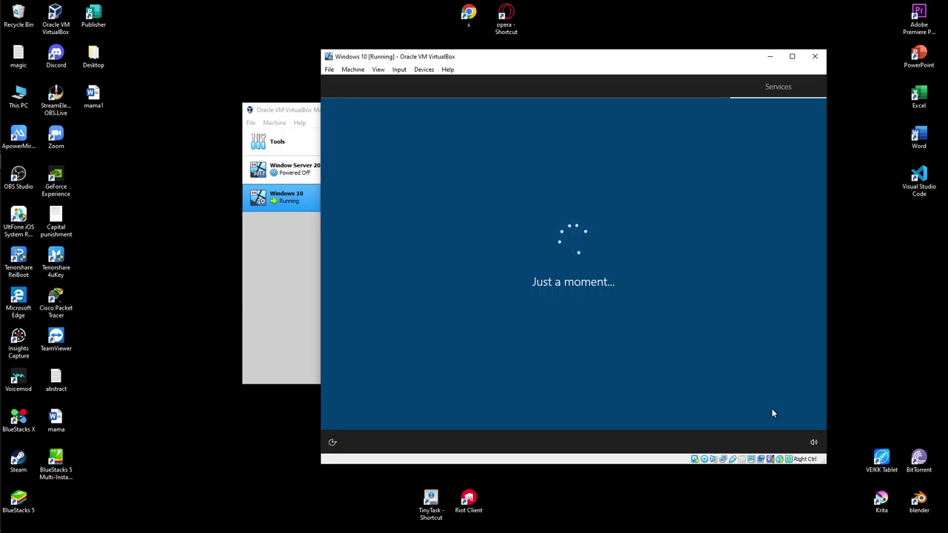